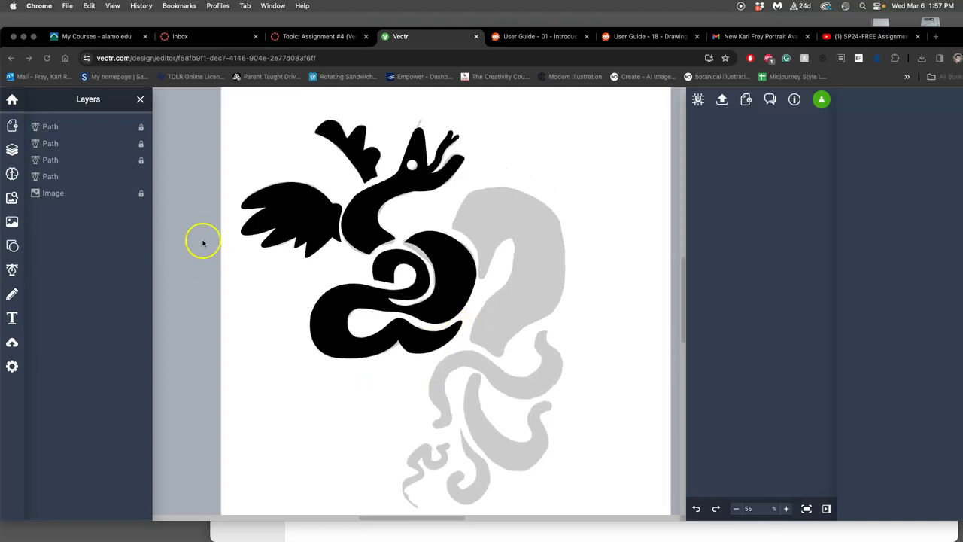
Toggle the lock on a traced serpent path, then hide and re-show the grey reference sketch.
click(140, 178)
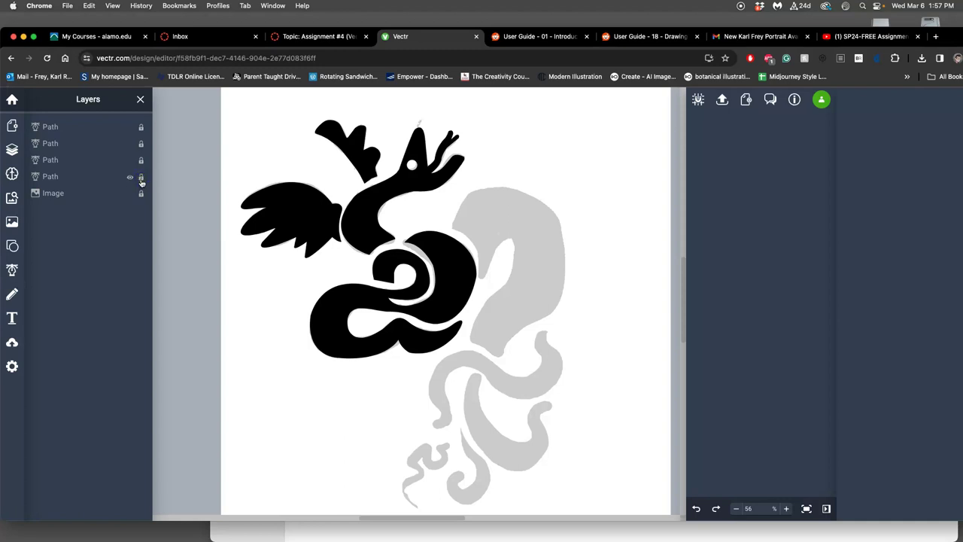
click(131, 194)
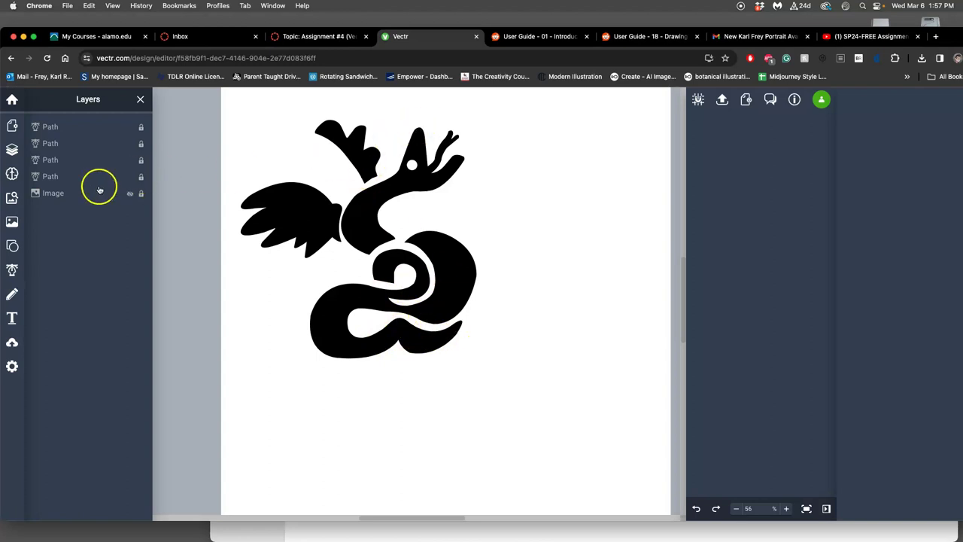
click(130, 194)
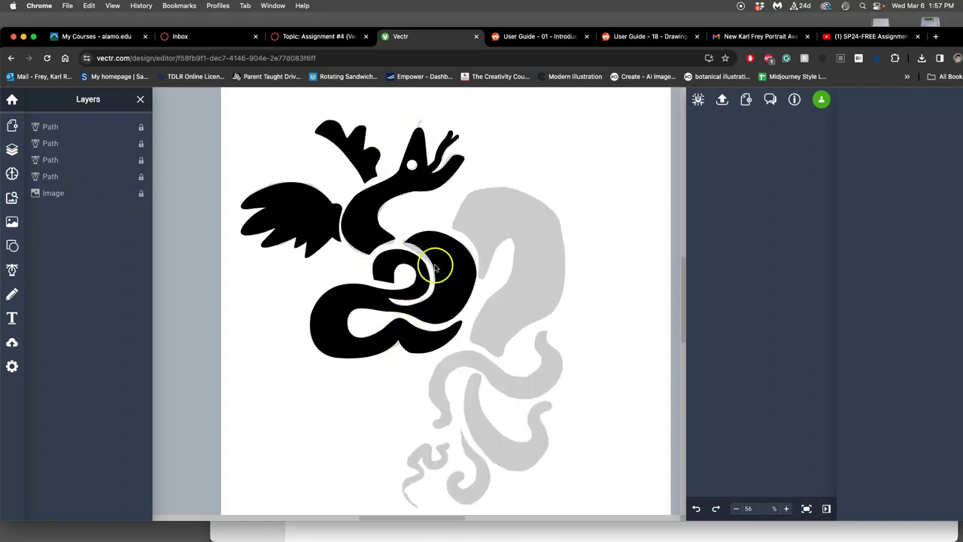
scroll(466, 256, down, 2)
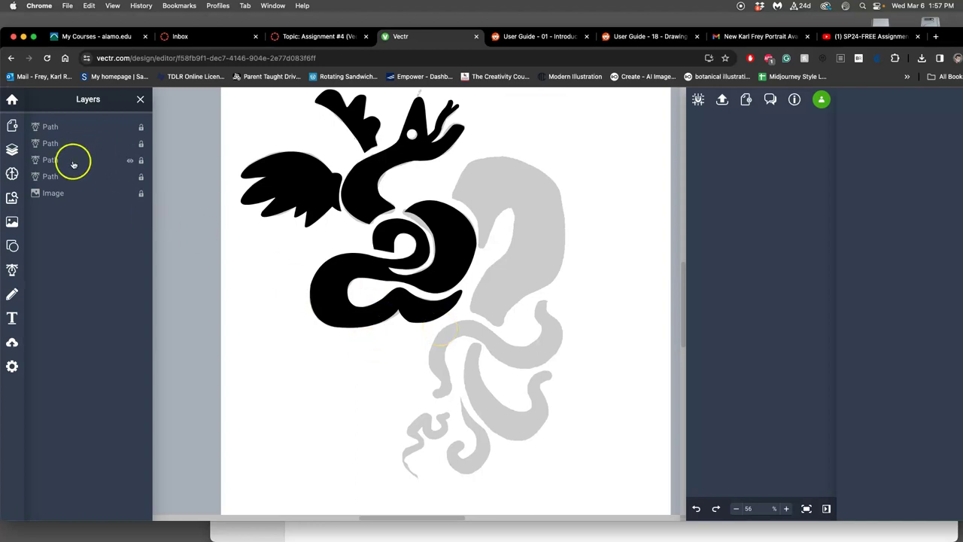
Draw a short two-point curved path on the lower tentacle.
click(14, 269)
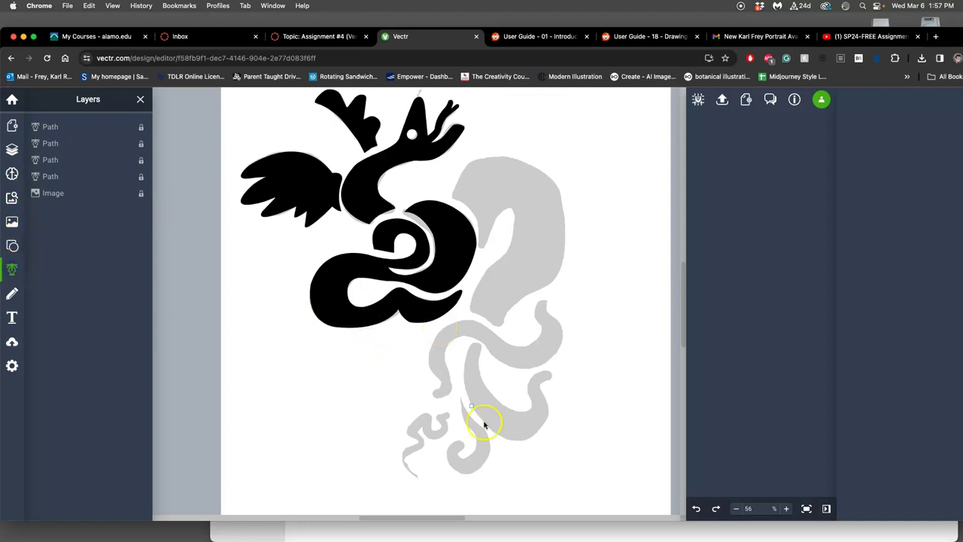
click(461, 398)
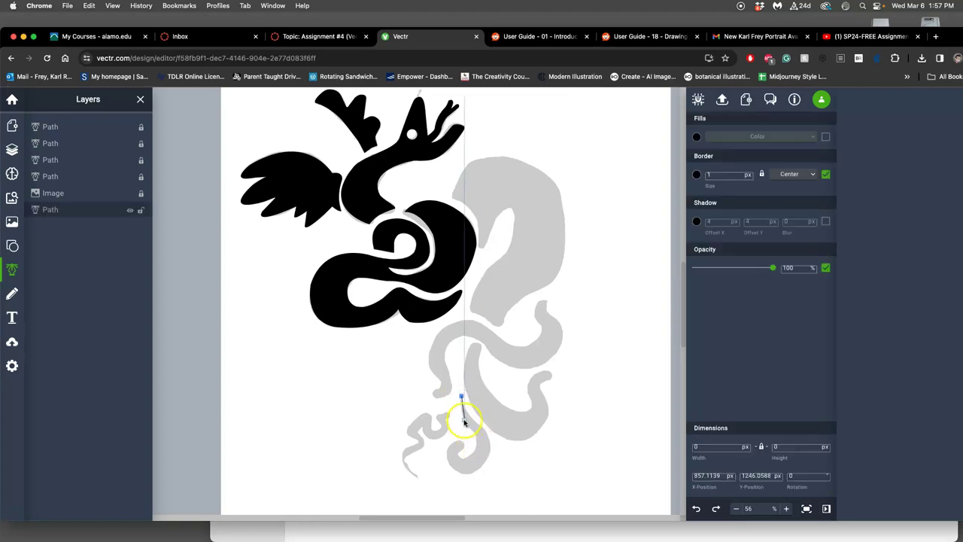
click(466, 426)
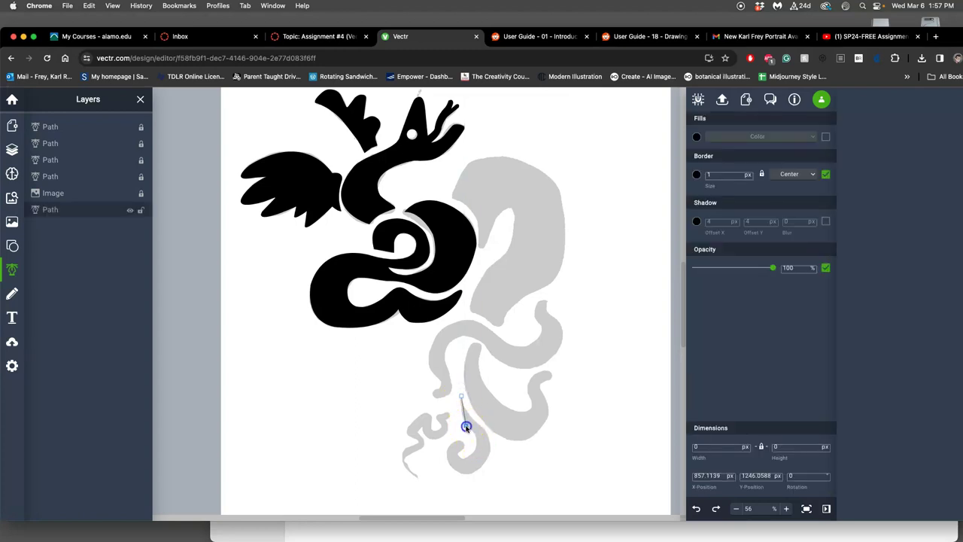
drag(472, 433, 474, 433)
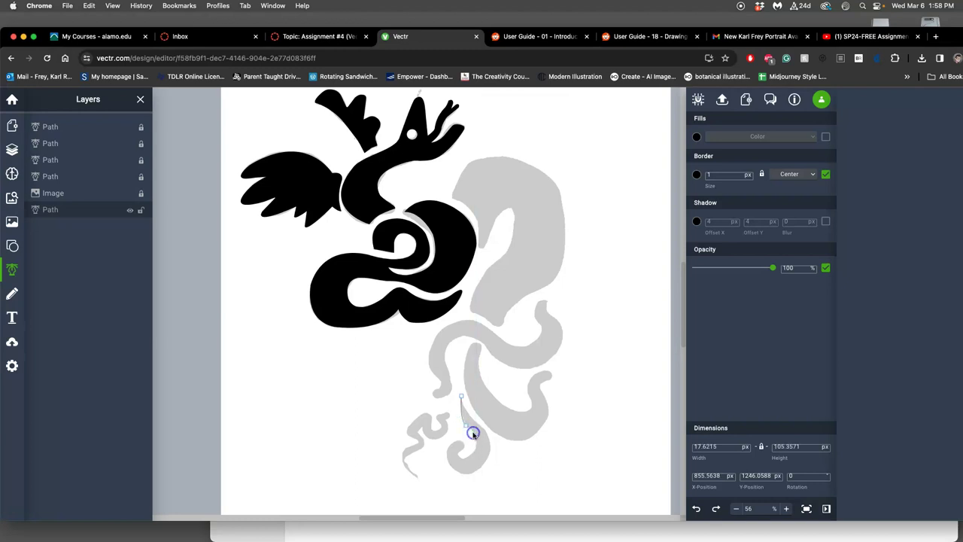
key(Escape)
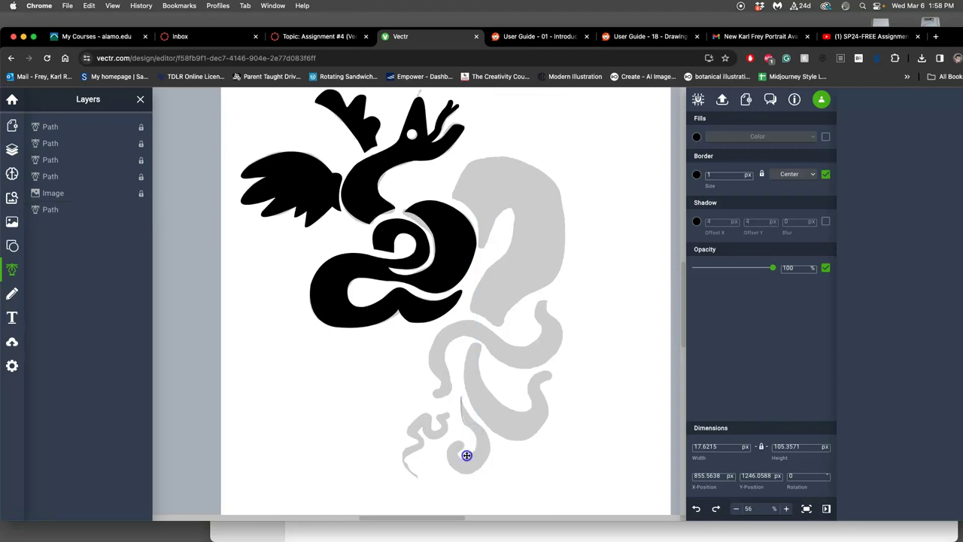
drag(474, 427, 460, 406)
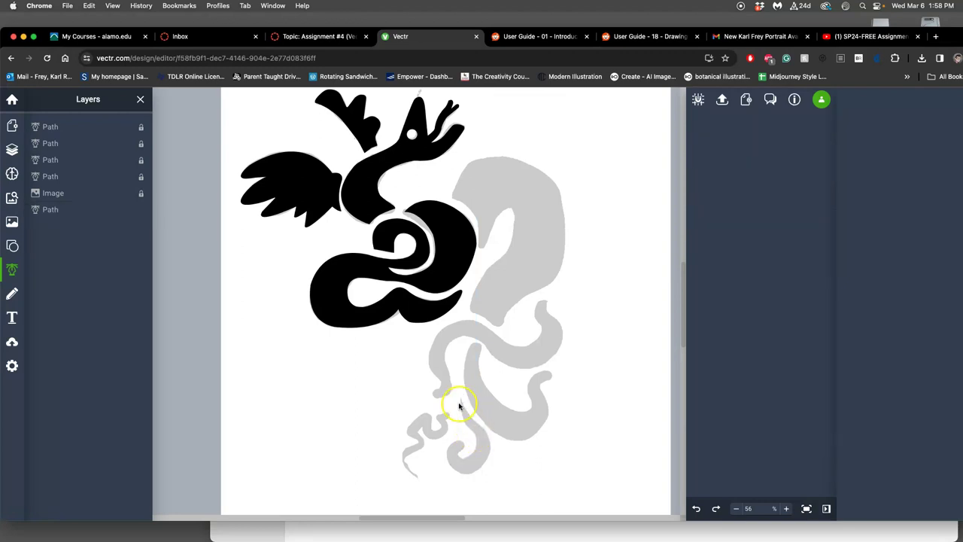
scroll(447, 365, up, 3)
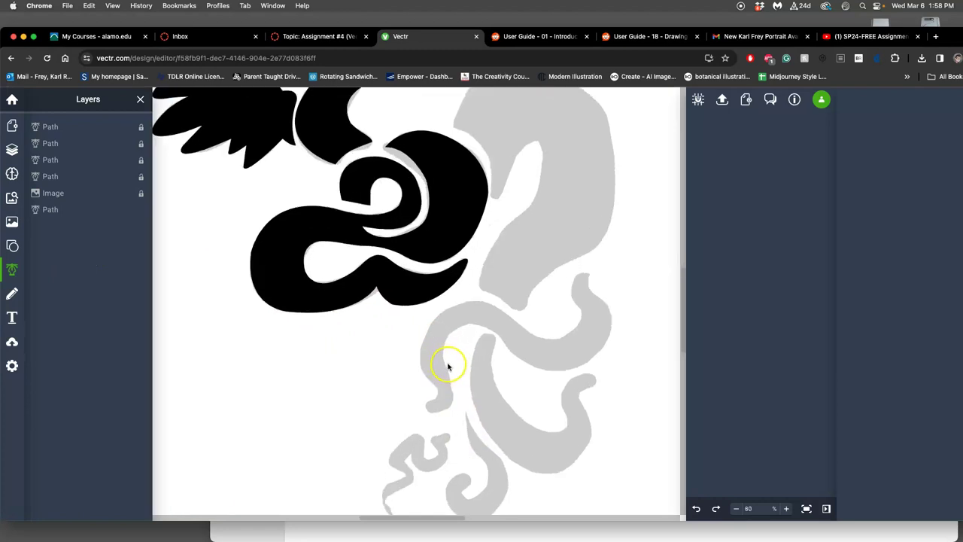
drag(488, 361, 387, 361)
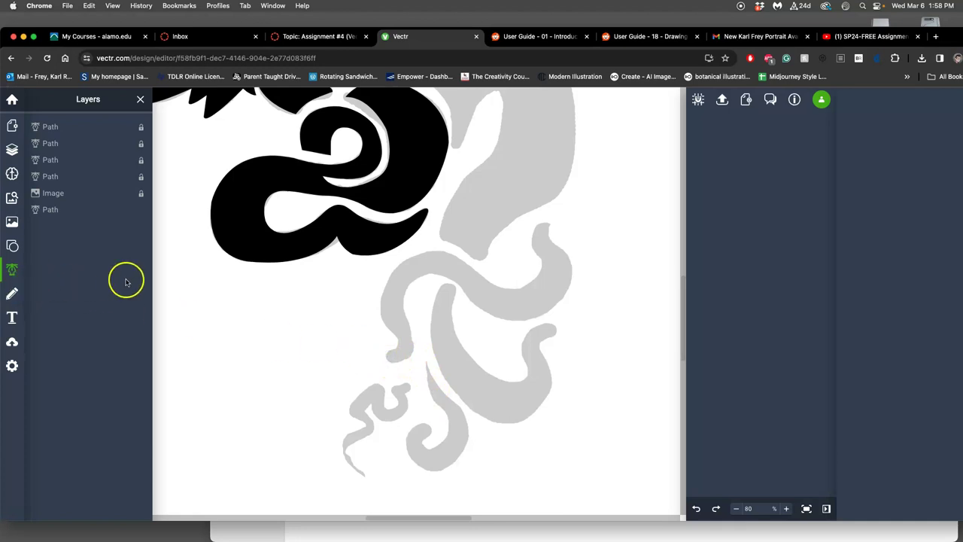
Move the new path to the top of the layer stack, above the reference image.
click(51, 125)
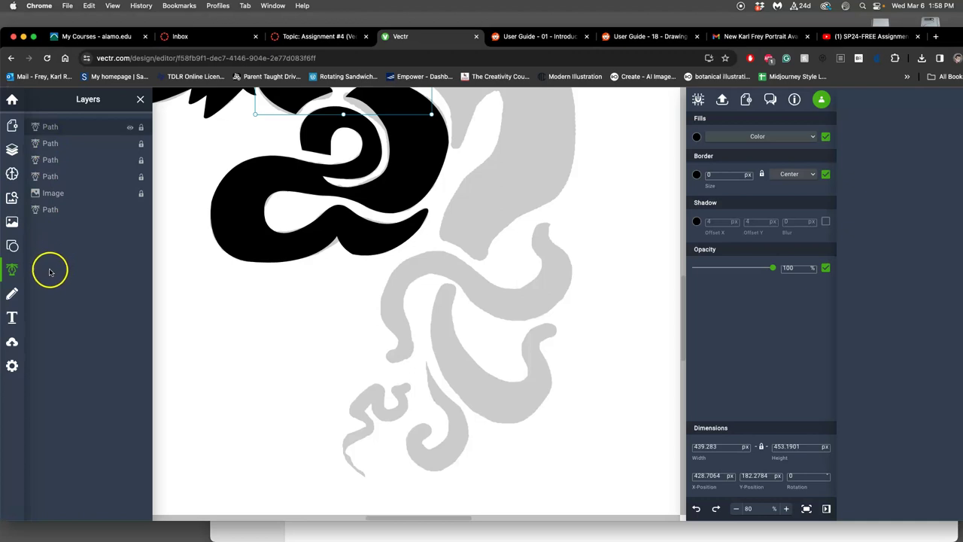
click(389, 357)
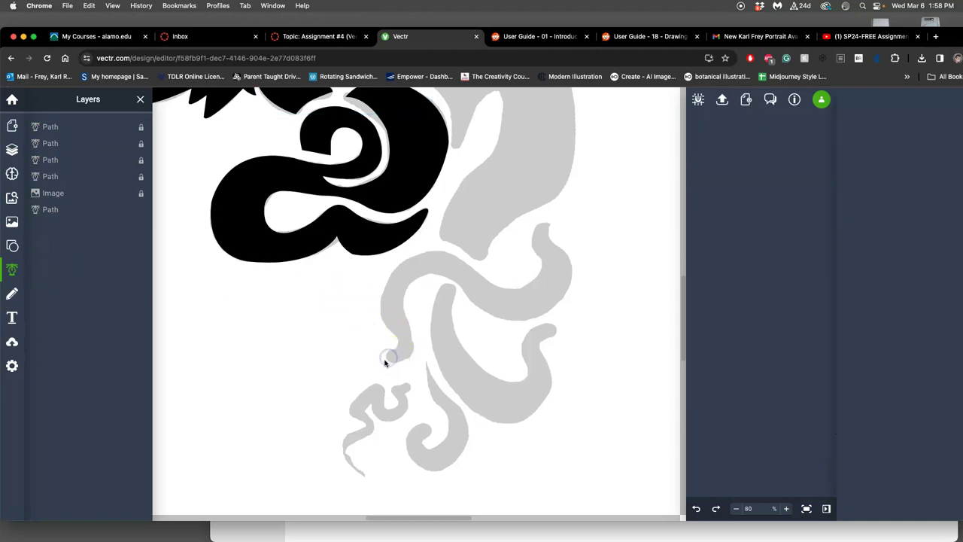
click(12, 269)
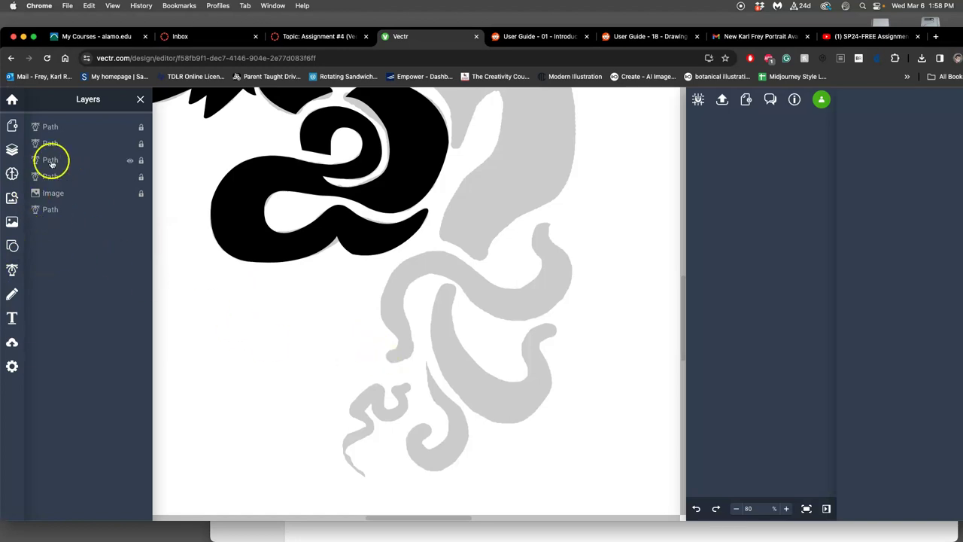
click(50, 130)
drag(49, 209, 57, 127)
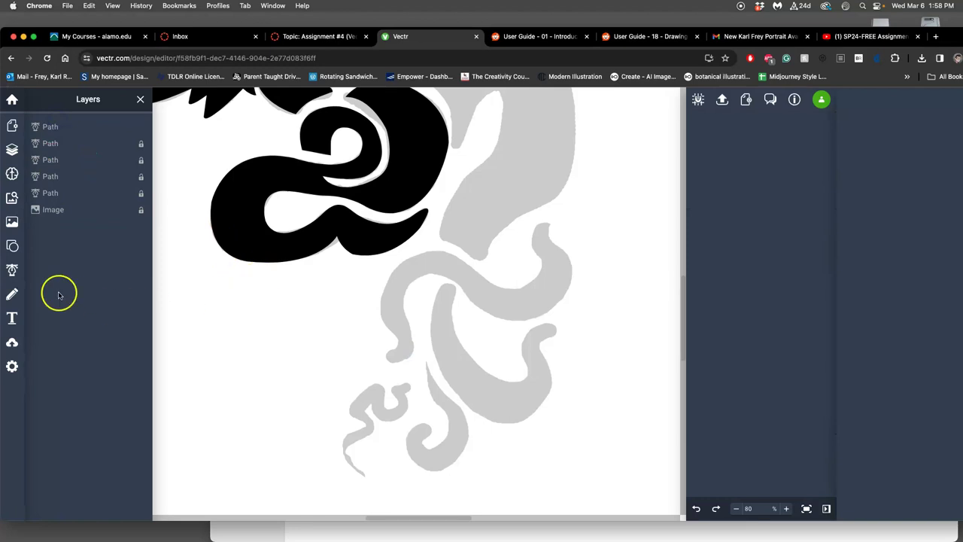
click(11, 269)
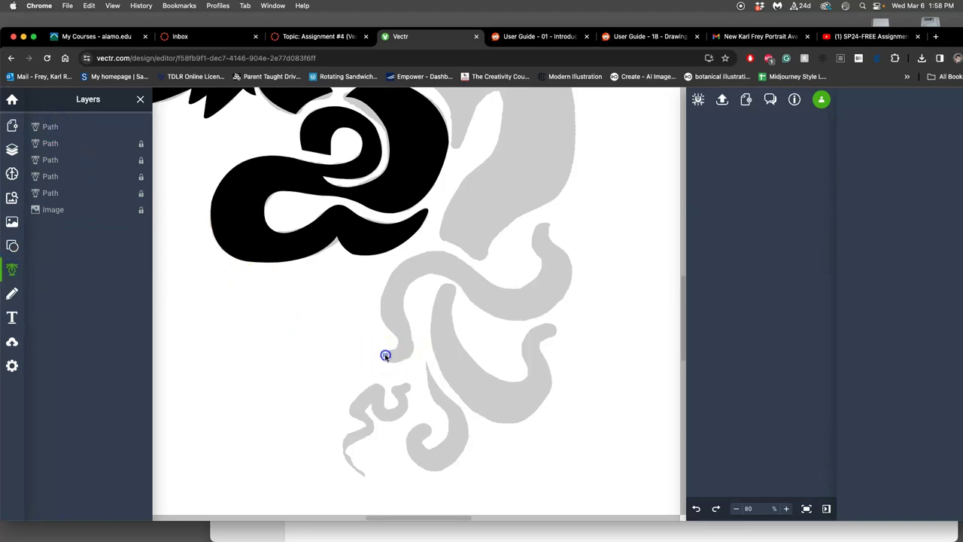
Start the outline at the tentacle's lower curl with curved anchors up its upper edge.
click(385, 355)
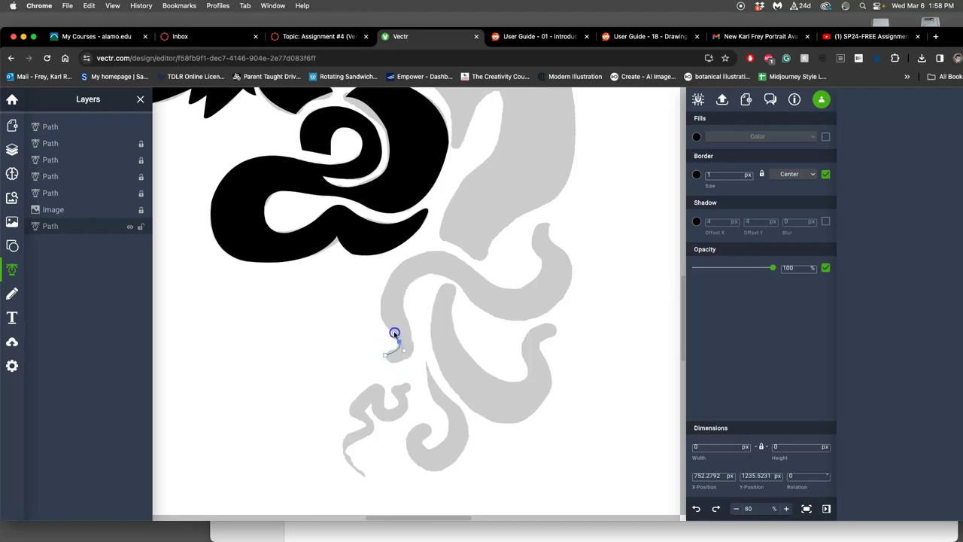
mouse_move(381, 318)
mouse_down()
mouse_move(383, 296)
mouse_move(381, 321)
mouse_up()
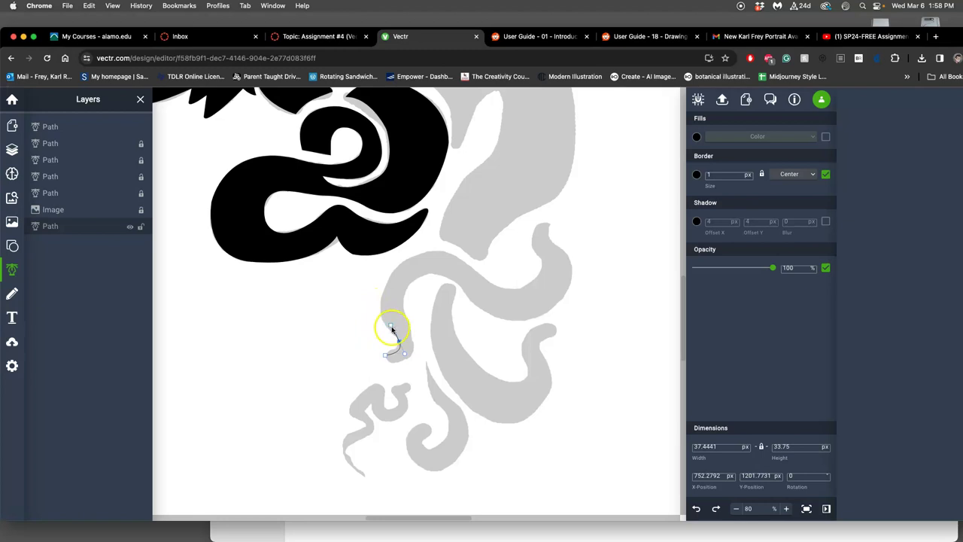
drag(400, 341, 420, 240)
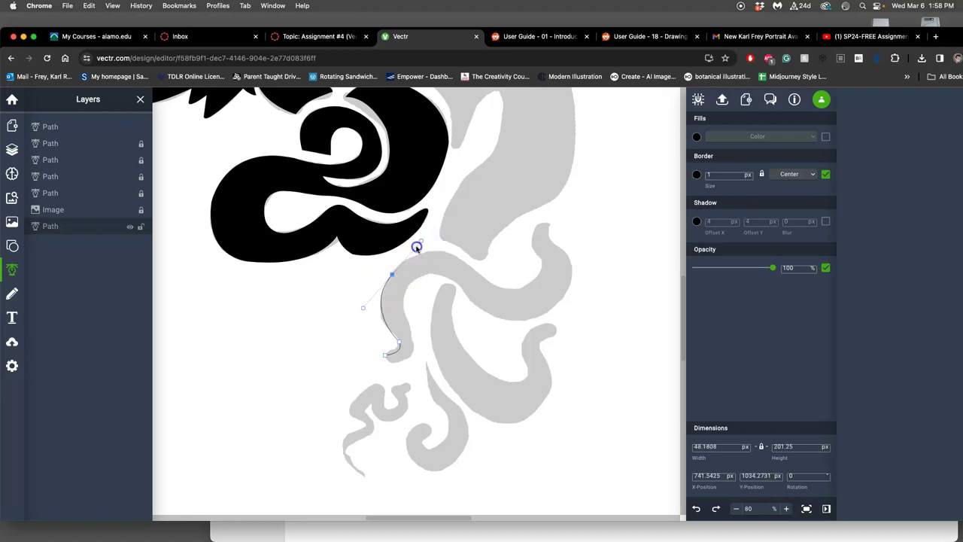
click(397, 272)
drag(456, 257, 462, 262)
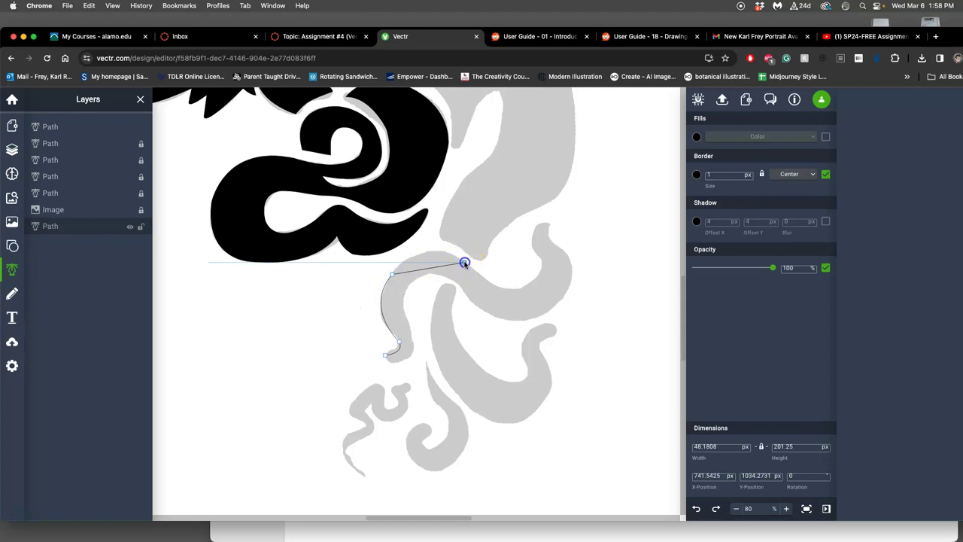
Extend the curved outline along the upper edge toward the tip, undoing one misplaced point.
click(507, 282)
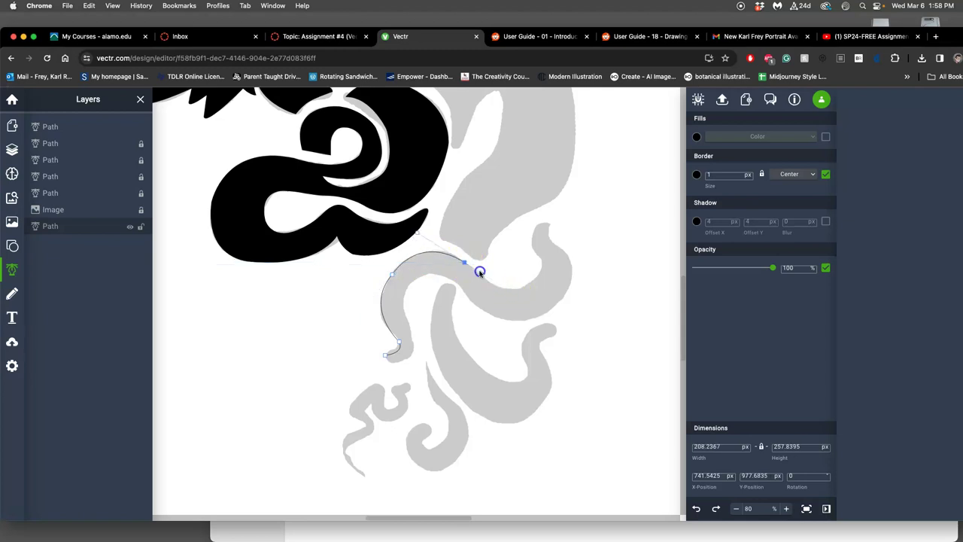
click(526, 296)
drag(519, 290, 539, 279)
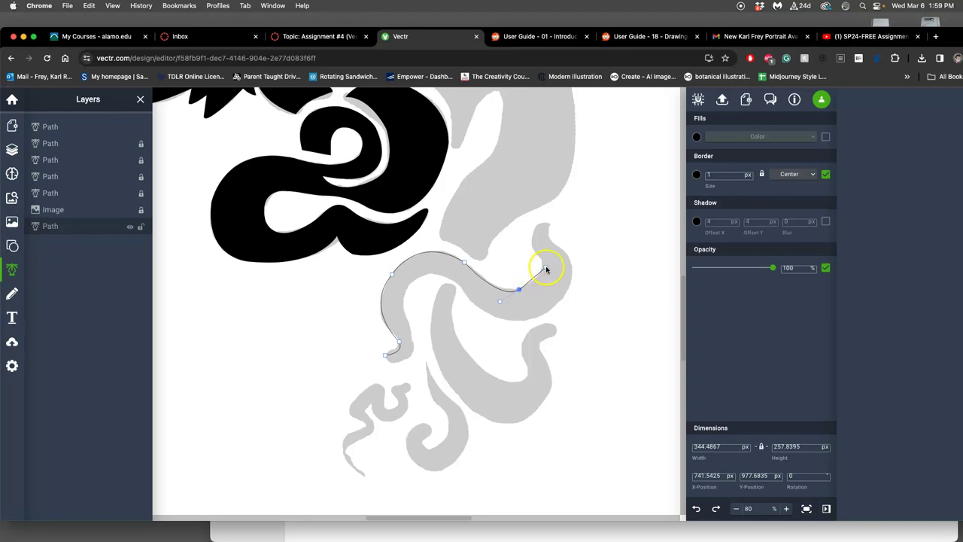
click(544, 263)
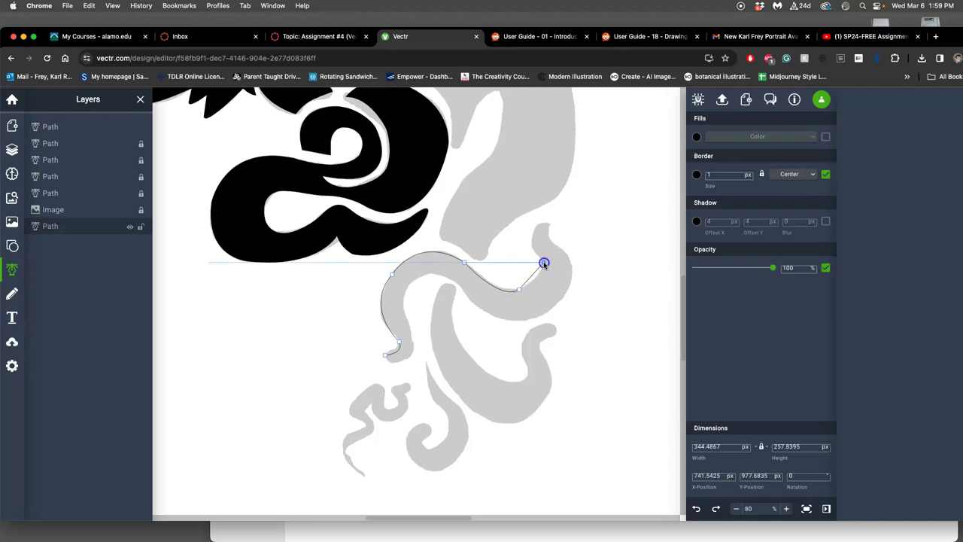
drag(543, 257, 545, 247)
drag(551, 242, 552, 242)
key(super+z)
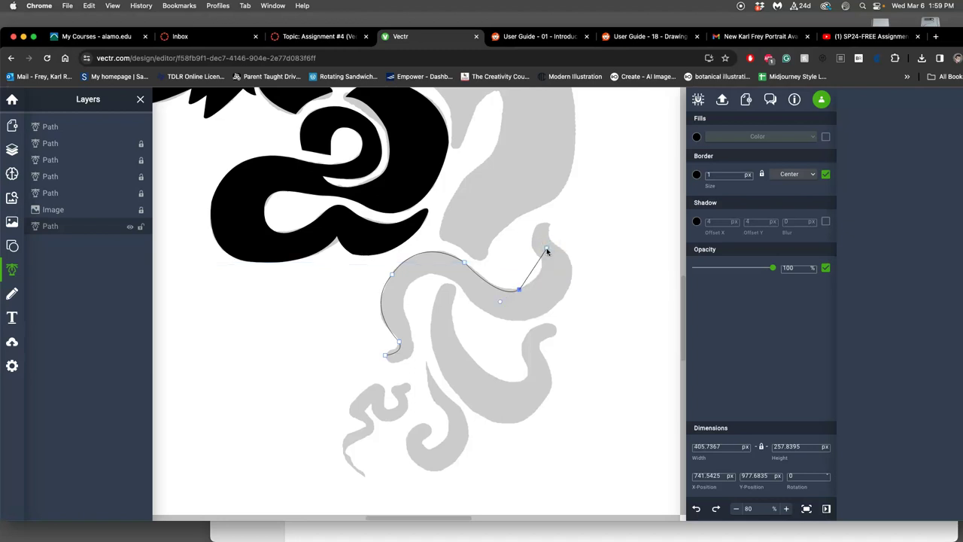
drag(543, 259, 540, 275)
Carry the outline up and around the tentacle tip with curved anchors.
click(519, 233)
drag(535, 223, 568, 219)
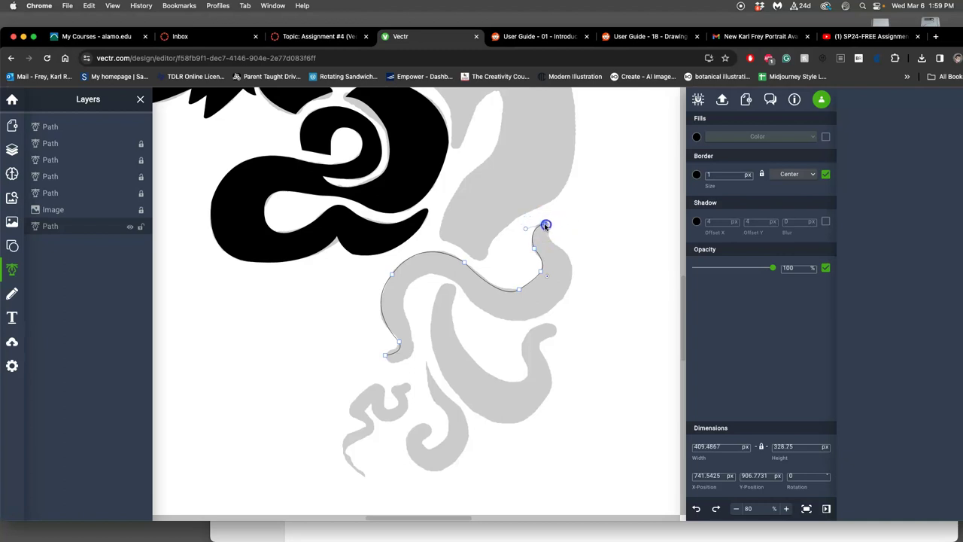
drag(546, 224, 552, 225)
drag(568, 257, 561, 304)
Bring the outline back along the underside to the curl, reshaping the lower edge, and finish.
click(566, 290)
mouse_move(521, 322)
mouse_down()
mouse_move(487, 324)
mouse_move(441, 258)
mouse_move(457, 276)
mouse_move(419, 273)
mouse_move(386, 296)
mouse_up()
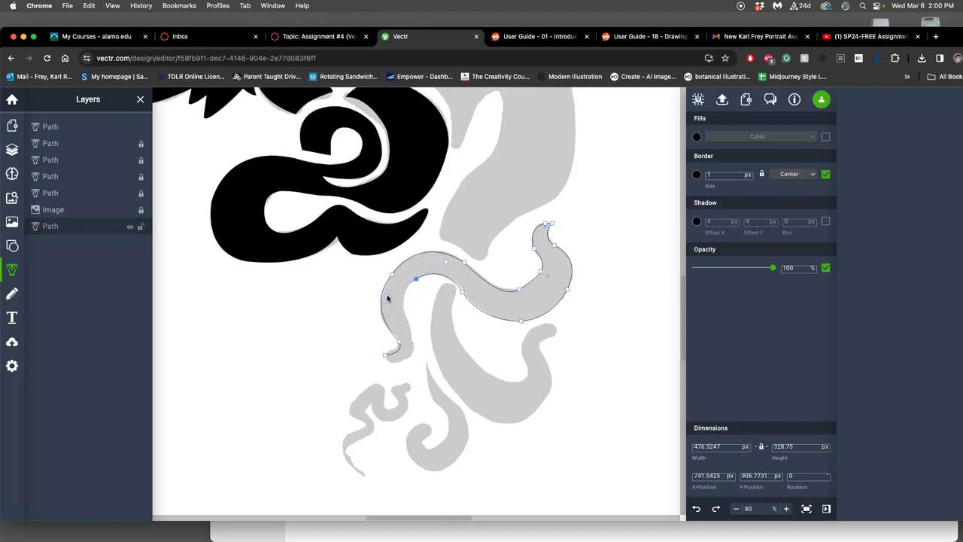
drag(416, 278, 412, 349)
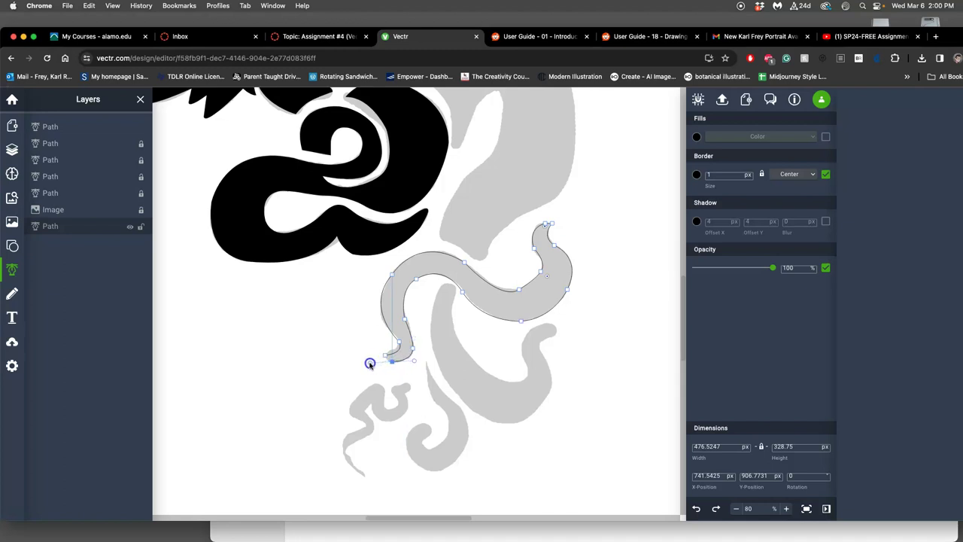
drag(369, 362, 382, 362)
key(Escape)
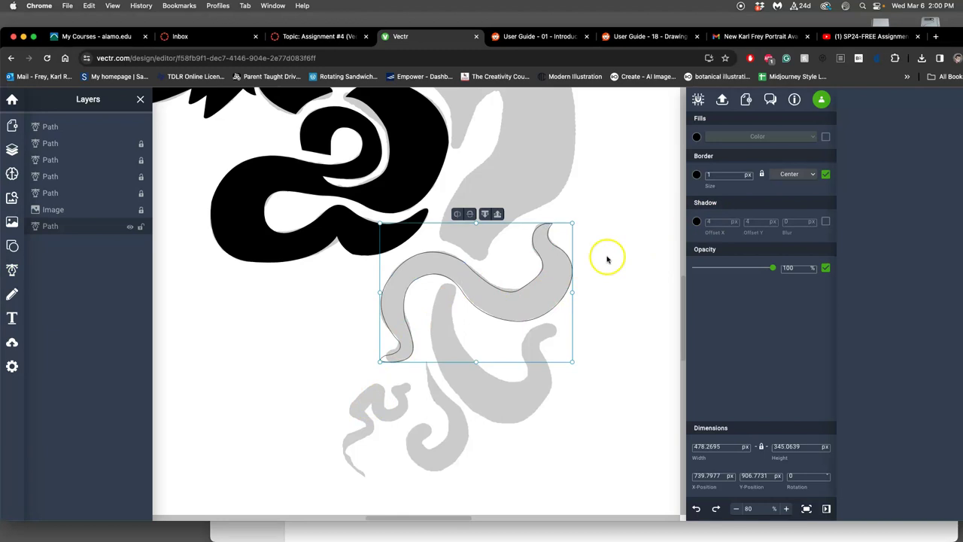
Delete the extra anchor on the S outline and re-curve its inner segment along the grey shape.
scroll(539, 282, up, 5)
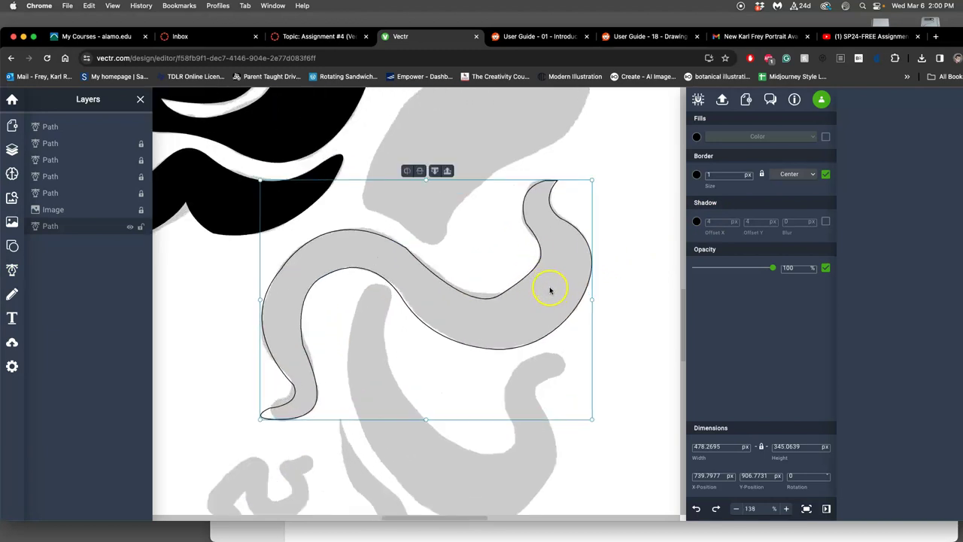
double_click(517, 283)
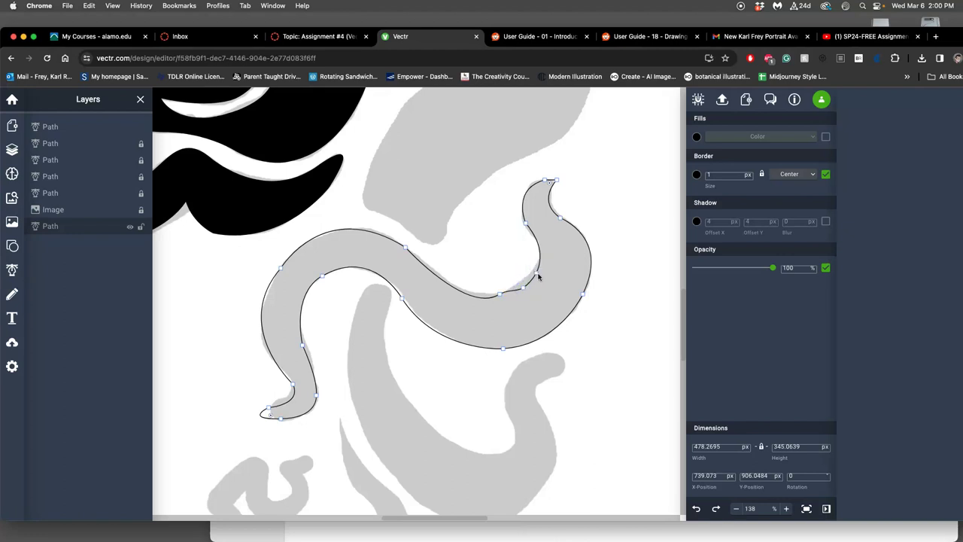
key(BackSpace)
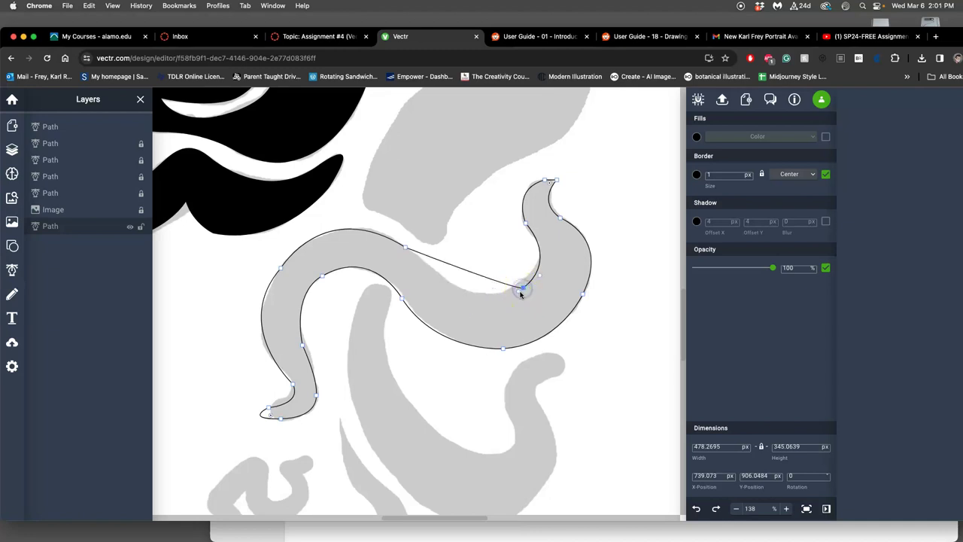
drag(519, 293, 477, 318)
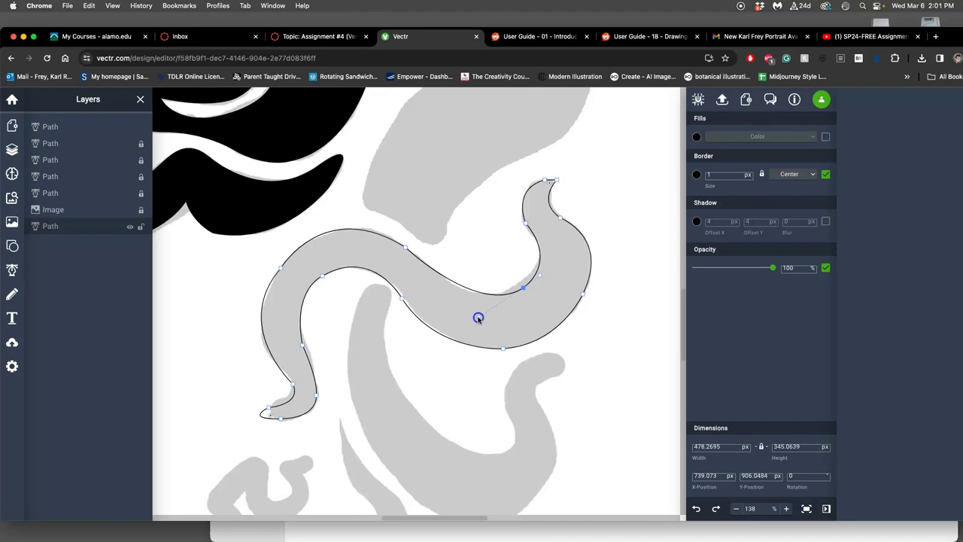
click(593, 350)
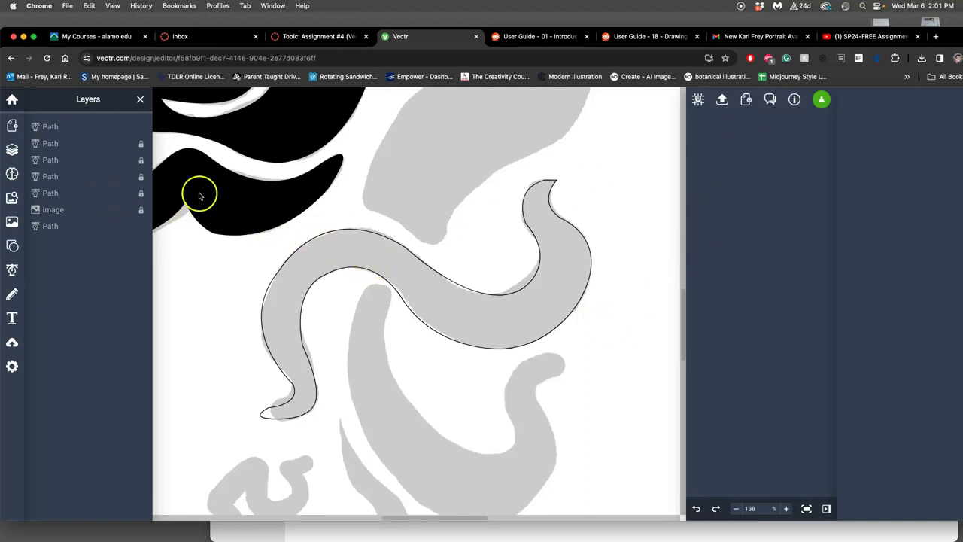
Fill the S-shaped tail solid black, remove its border, and reselect it.
click(54, 128)
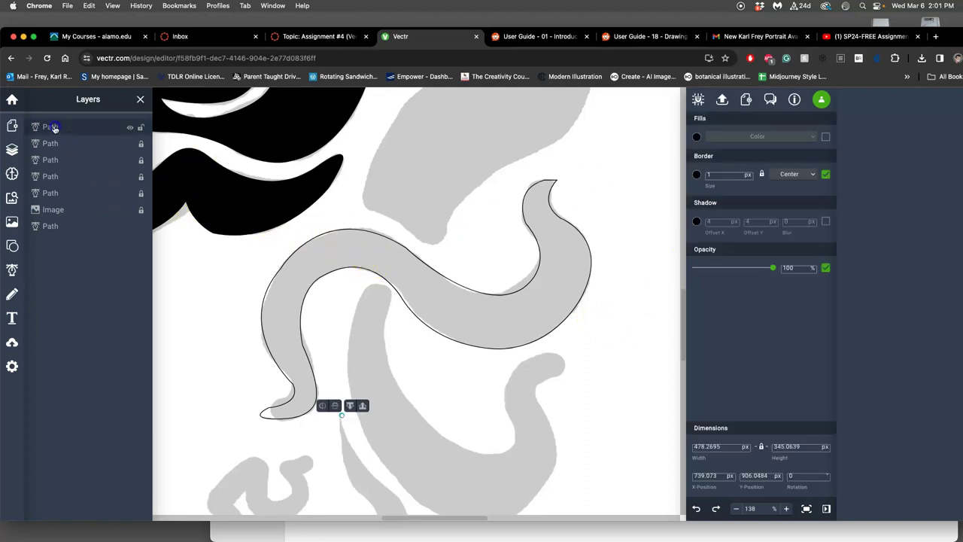
click(825, 136)
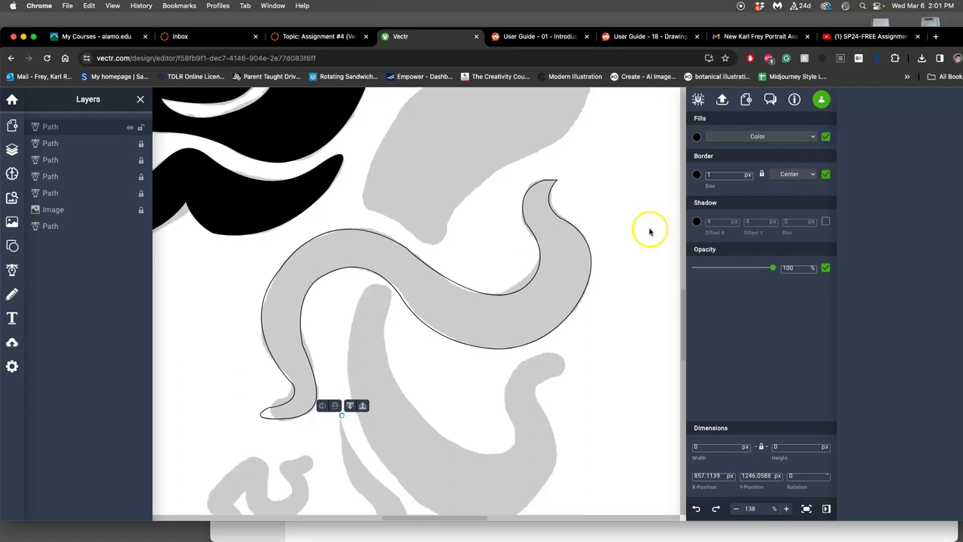
click(590, 274)
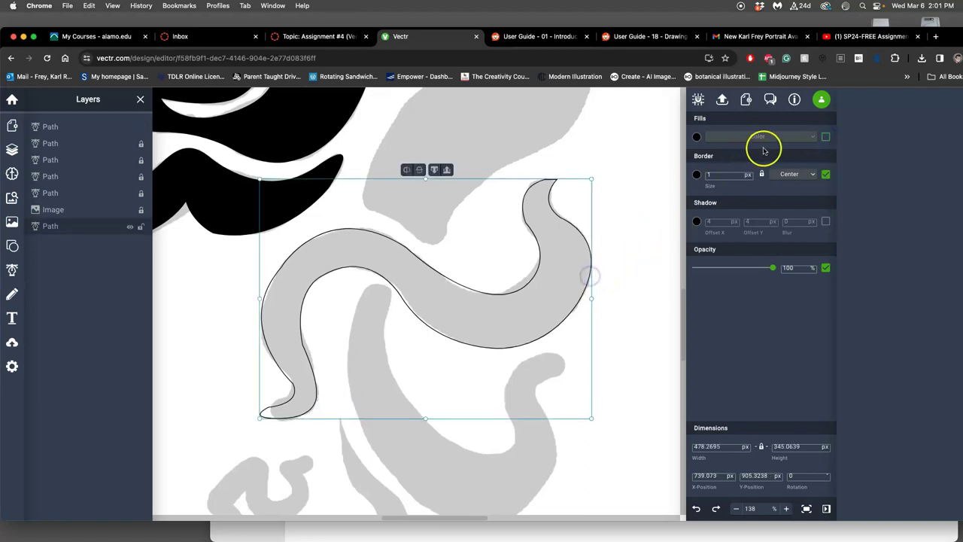
click(825, 136)
click(825, 173)
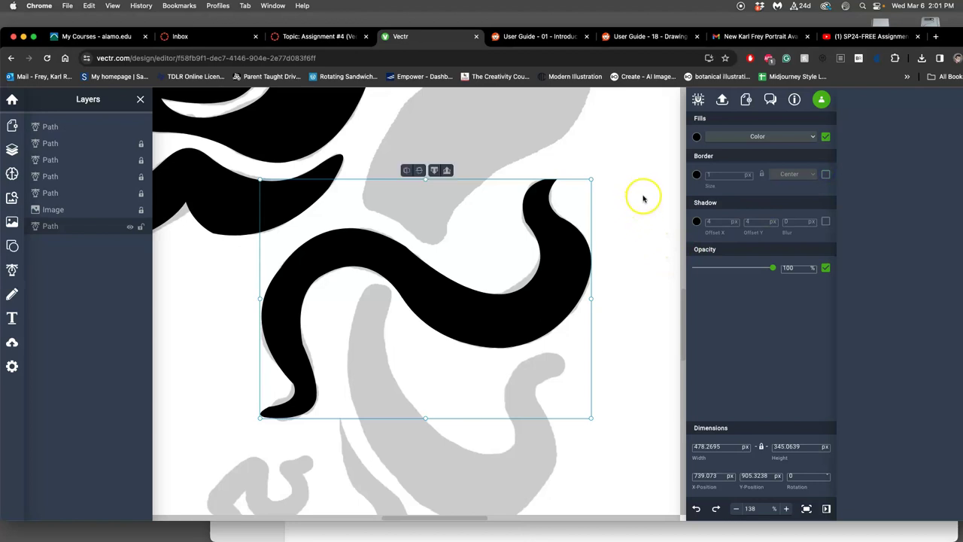
click(644, 248)
scroll(644, 248, down, 2)
scroll(644, 249, down, 4)
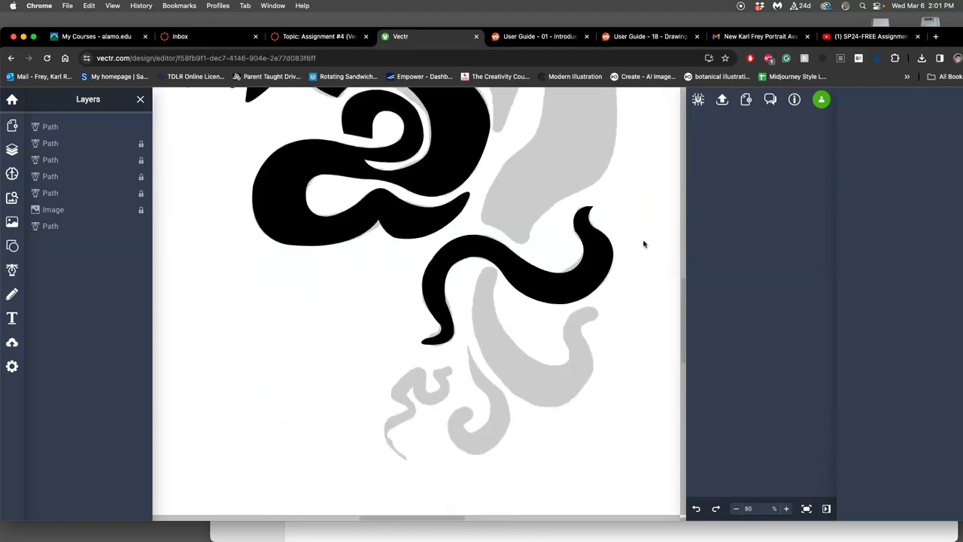
click(527, 387)
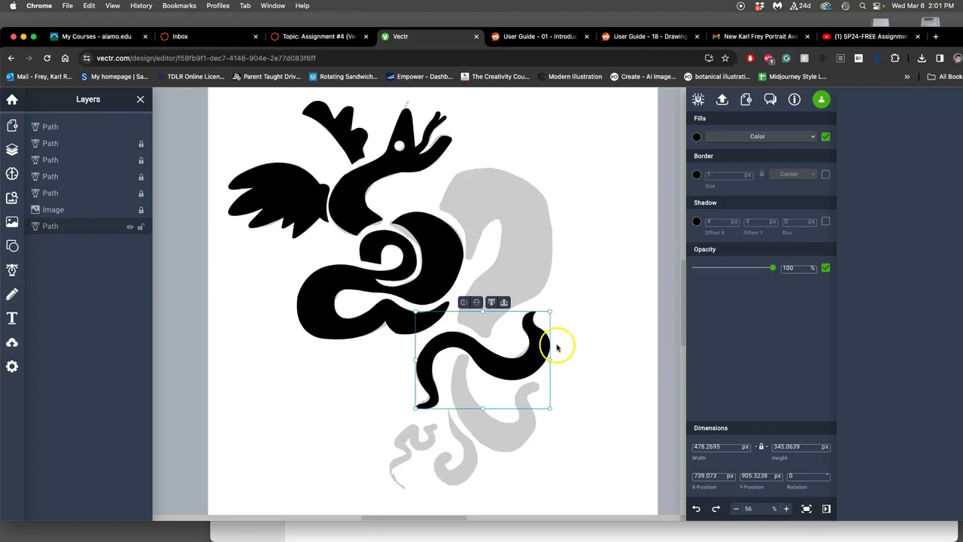
Duplicate the black S tail, move the copy aside, and hide the original.
key(ctrl+d)
drag(533, 362, 576, 189)
click(525, 352)
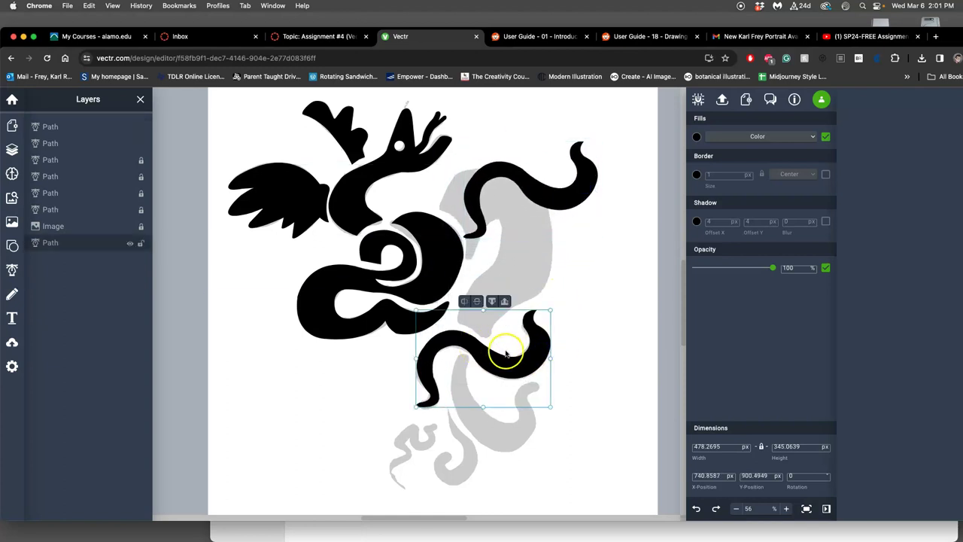
drag(504, 344, 505, 366)
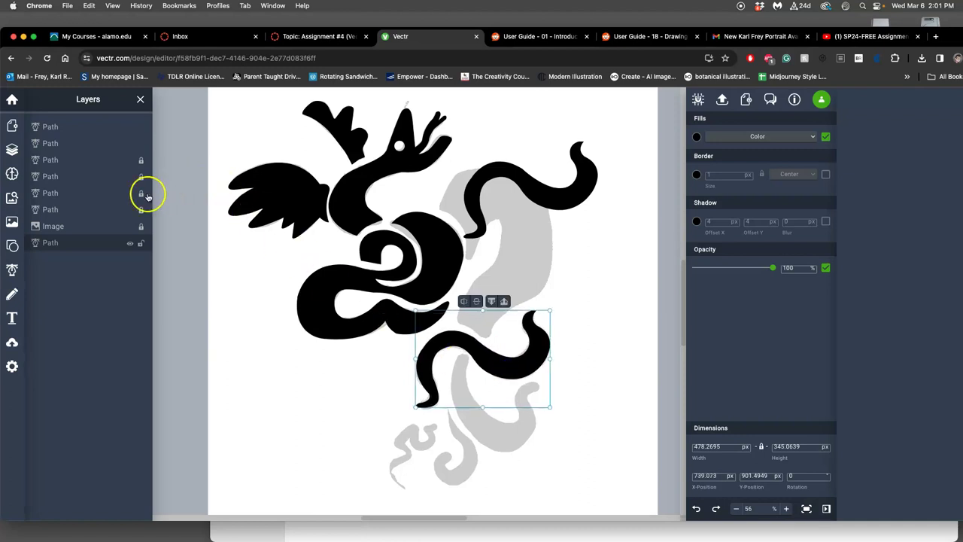
click(130, 244)
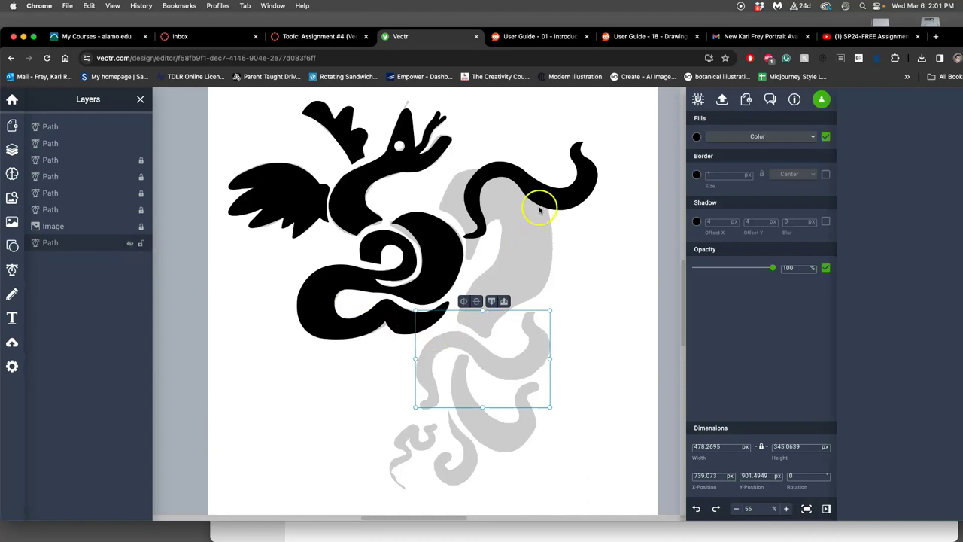
Flip, rotate the copy to -48°, and tuck it beneath the serpent's coiled body.
drag(540, 210, 507, 347)
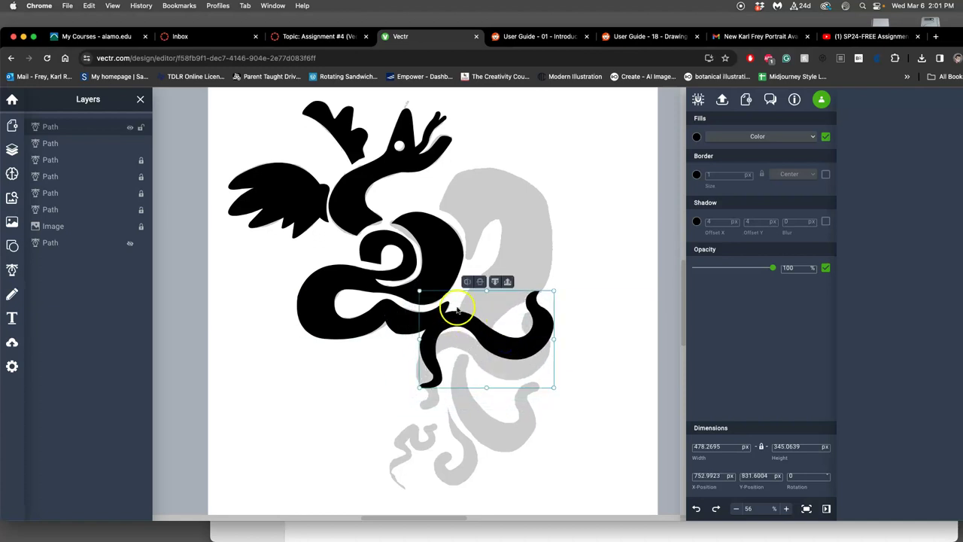
click(480, 281)
drag(492, 322, 521, 338)
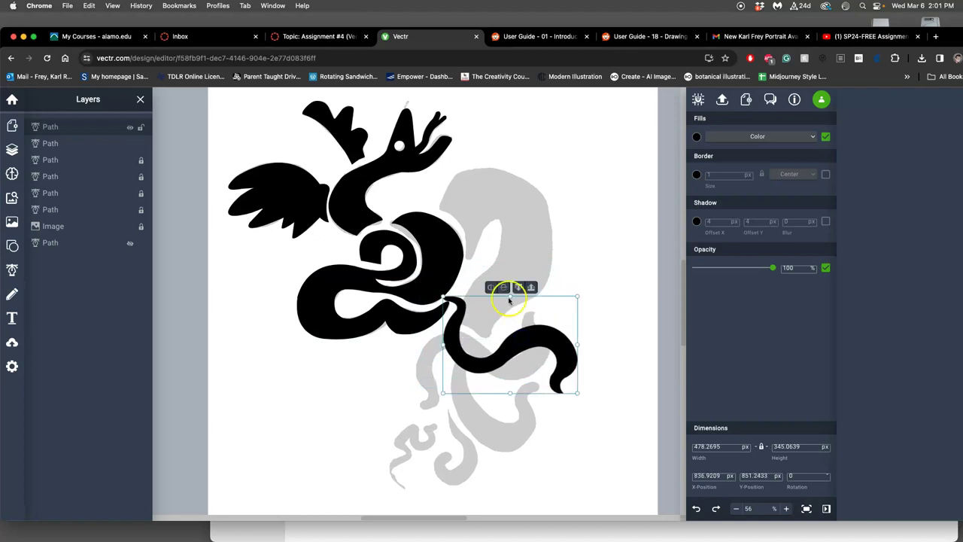
click(493, 287)
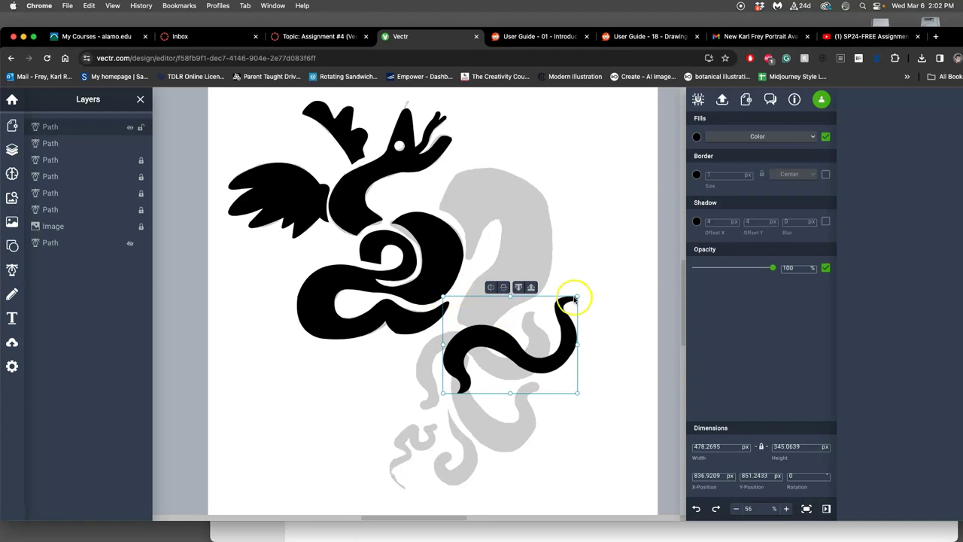
drag(583, 290, 583, 374)
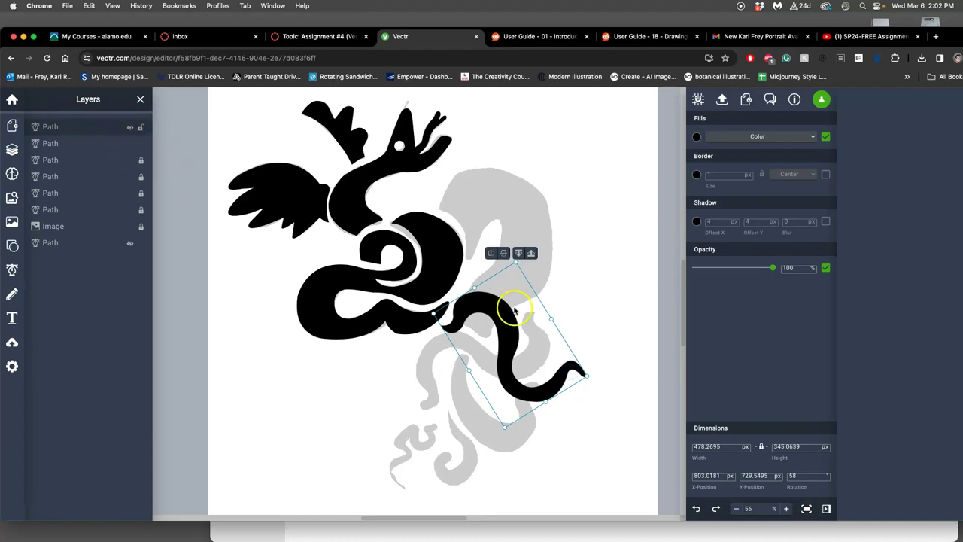
drag(492, 307, 480, 296)
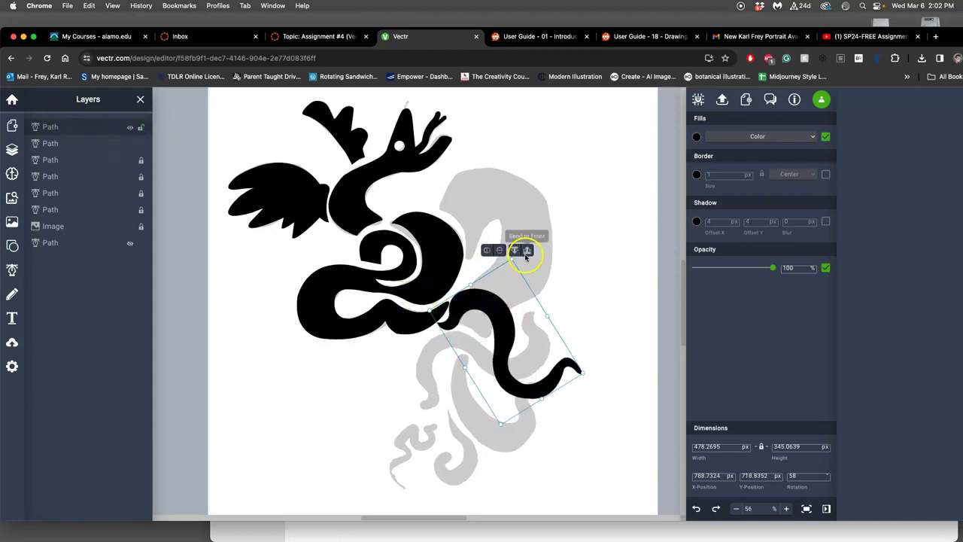
drag(555, 377, 407, 345)
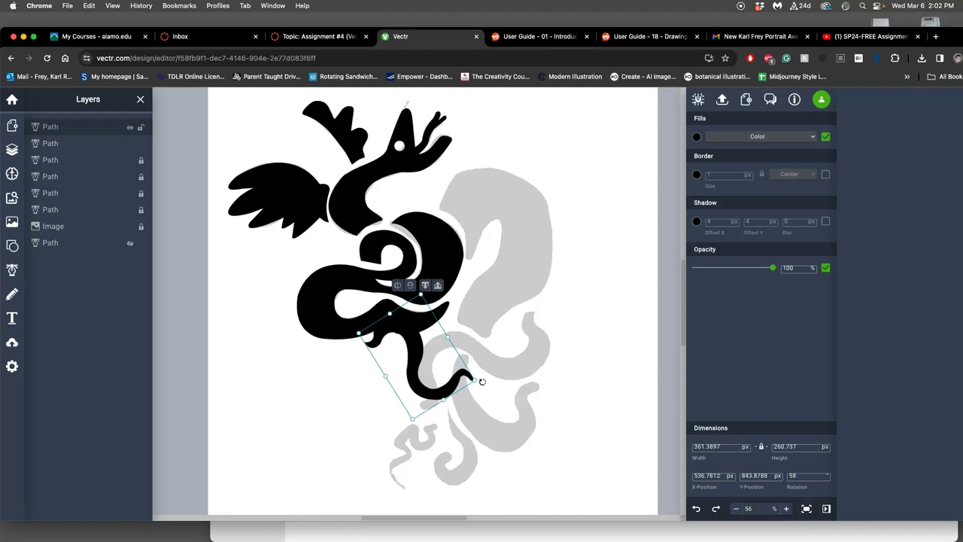
drag(485, 300, 485, 290)
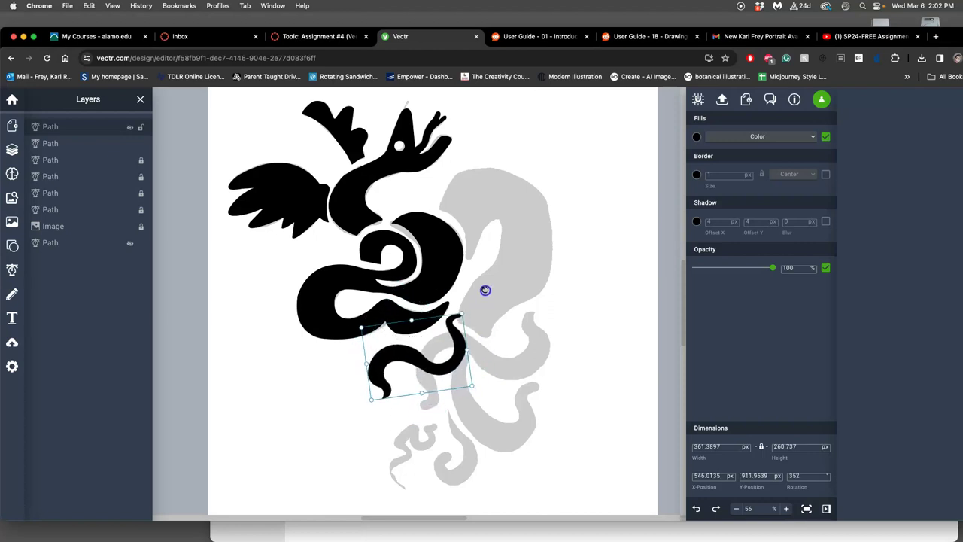
click(410, 304)
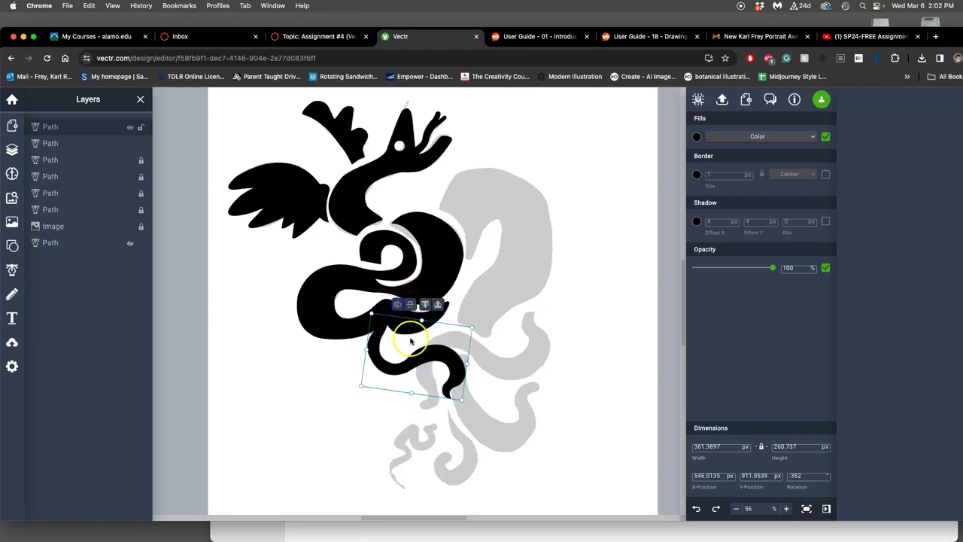
drag(477, 323, 450, 312)
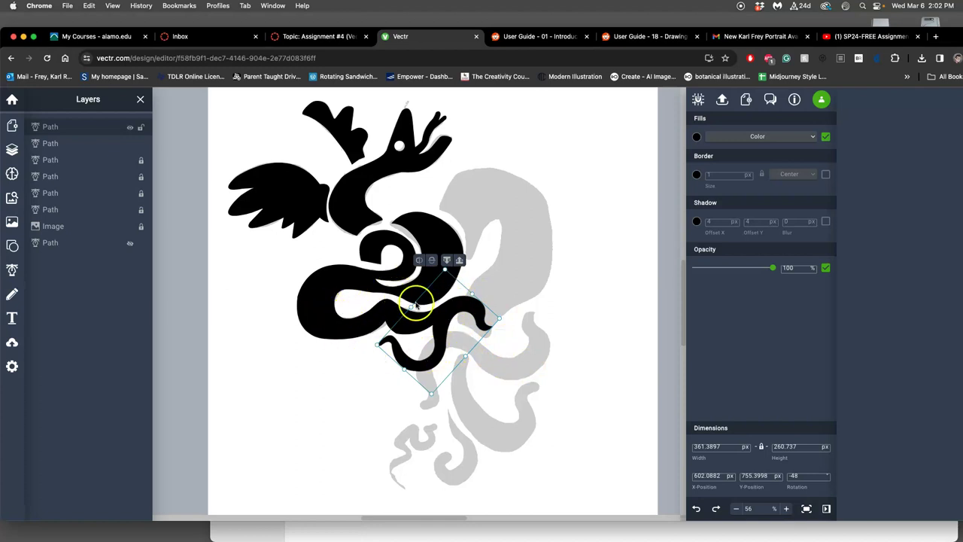
Place pen anchors down the inner edge of the lower grey curl and curve into it.
click(329, 387)
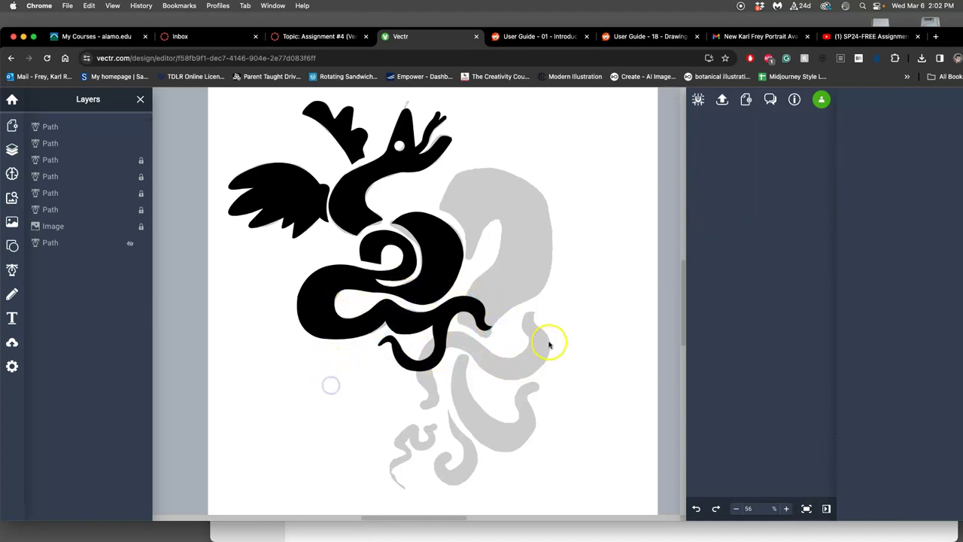
scroll(552, 341, up, 5)
scroll(551, 341, down, 5)
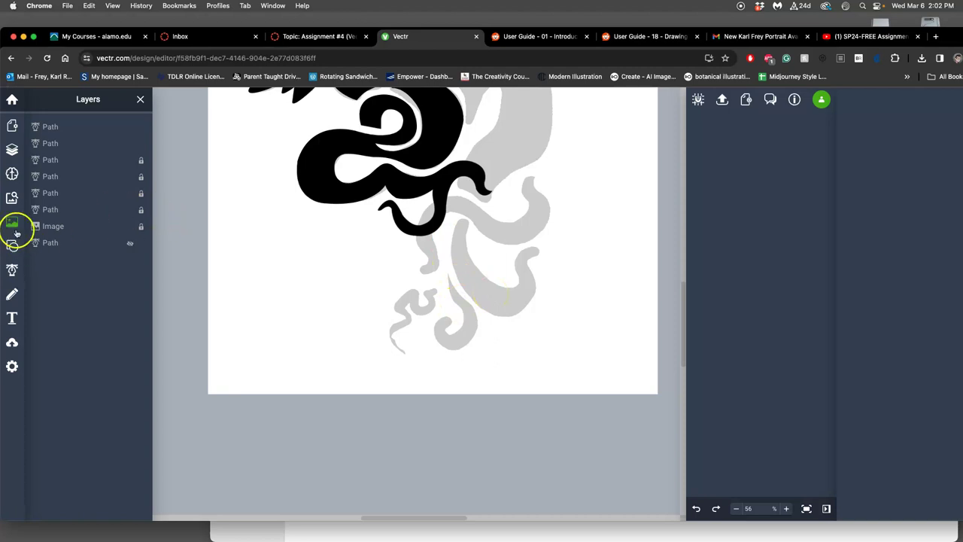
click(12, 270)
click(445, 277)
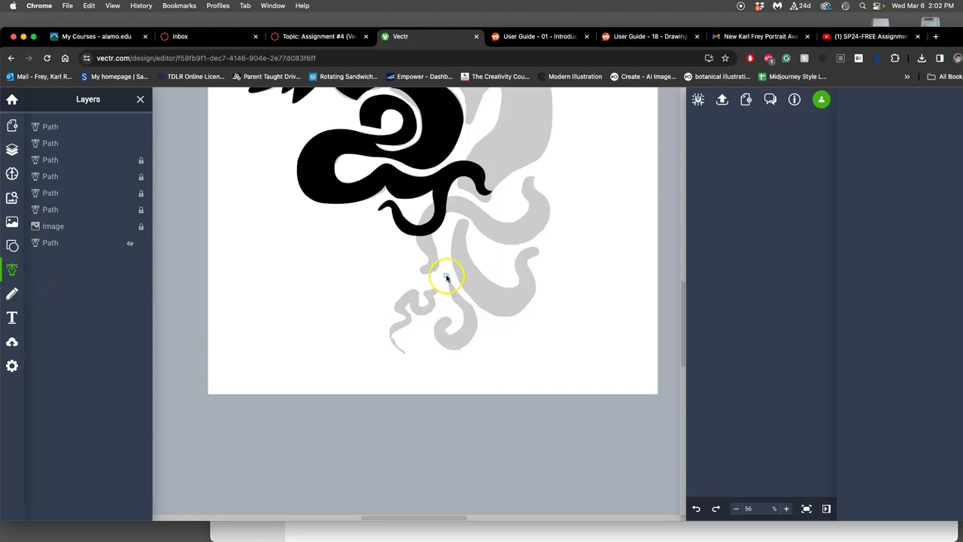
click(477, 326)
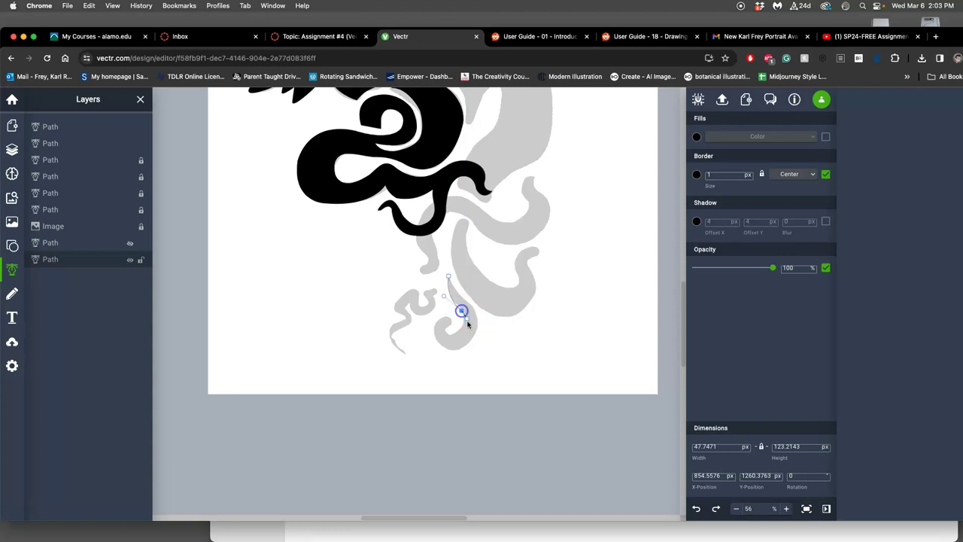
click(452, 334)
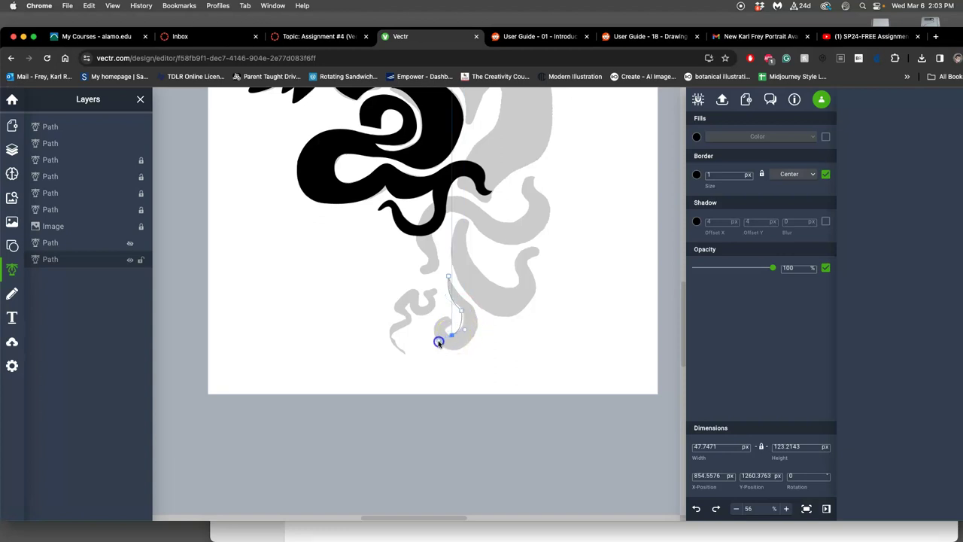
click(432, 346)
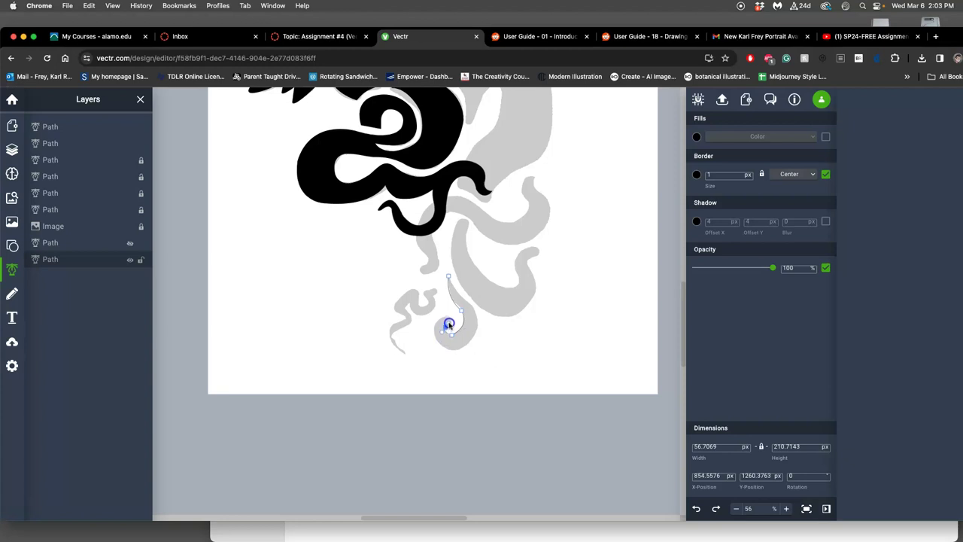
drag(449, 322, 451, 324)
Continue the outline under the curl's lower edge and back up the hook's outer edge to close it.
scroll(451, 325, up, 10)
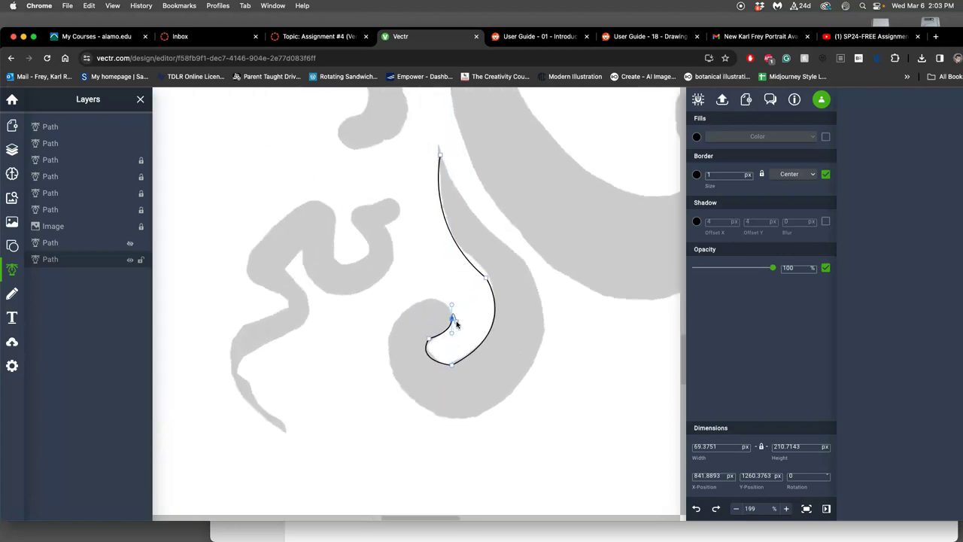
drag(454, 321, 369, 376)
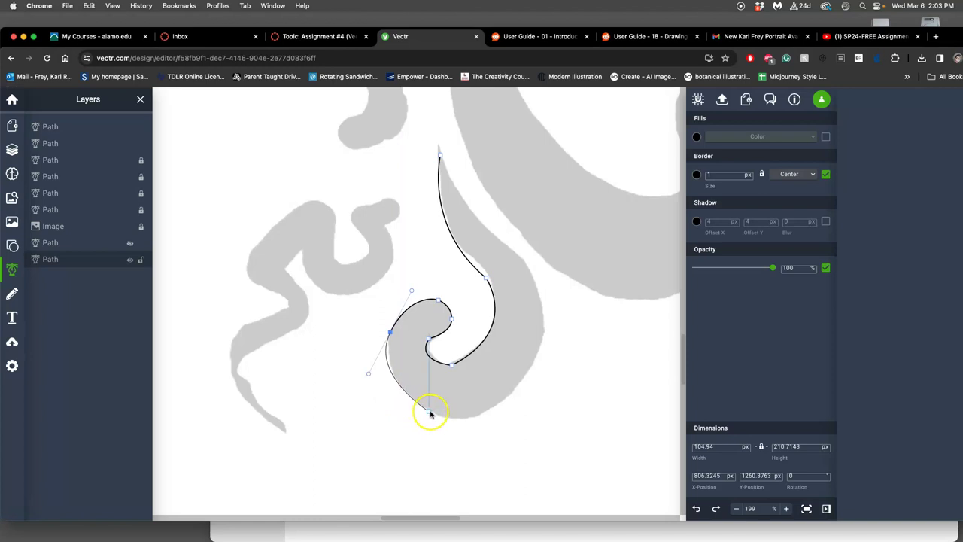
click(428, 410)
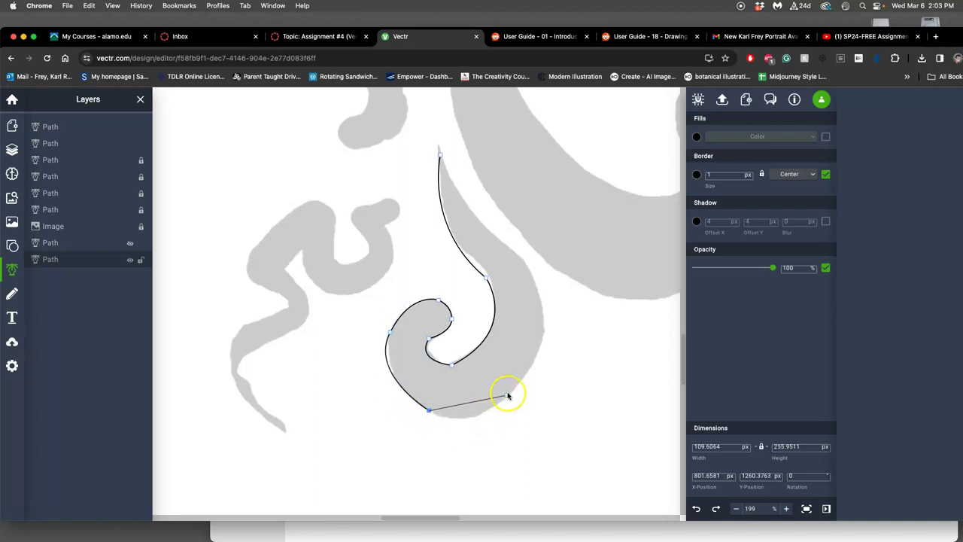
drag(528, 371, 568, 299)
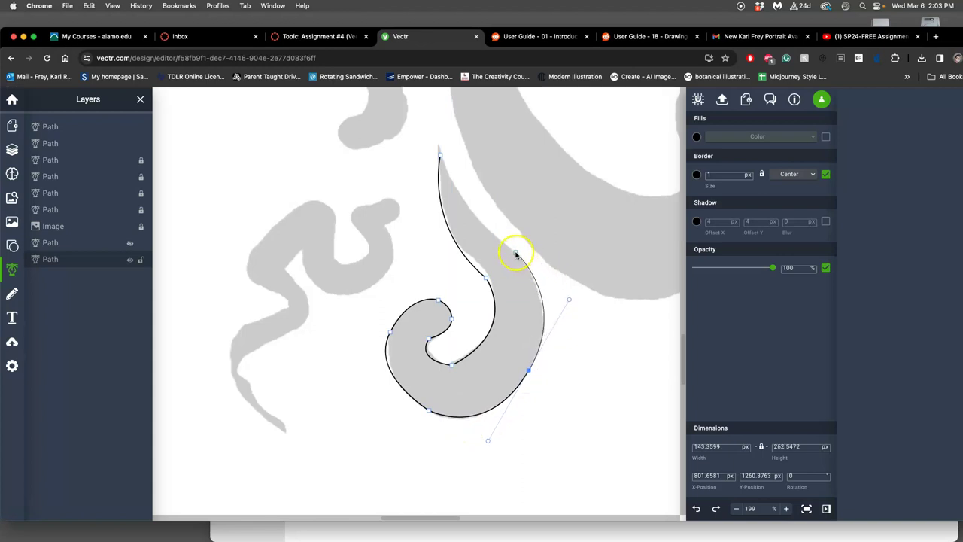
mouse_move(513, 252)
mouse_down()
mouse_move(457, 193)
mouse_move(441, 153)
mouse_up()
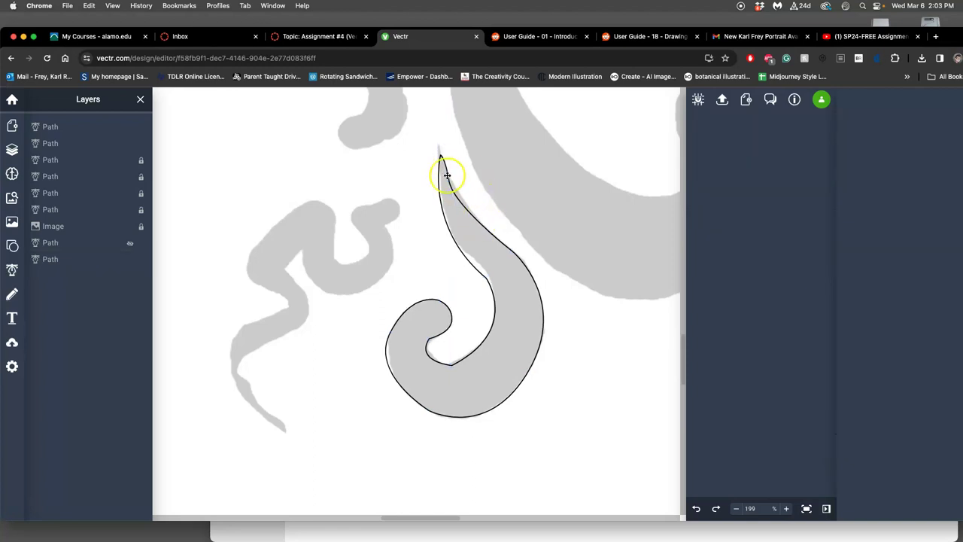
Edit the hook's nodes, adding a point on its upper edge and deleting the extra point near the tip.
click(489, 332)
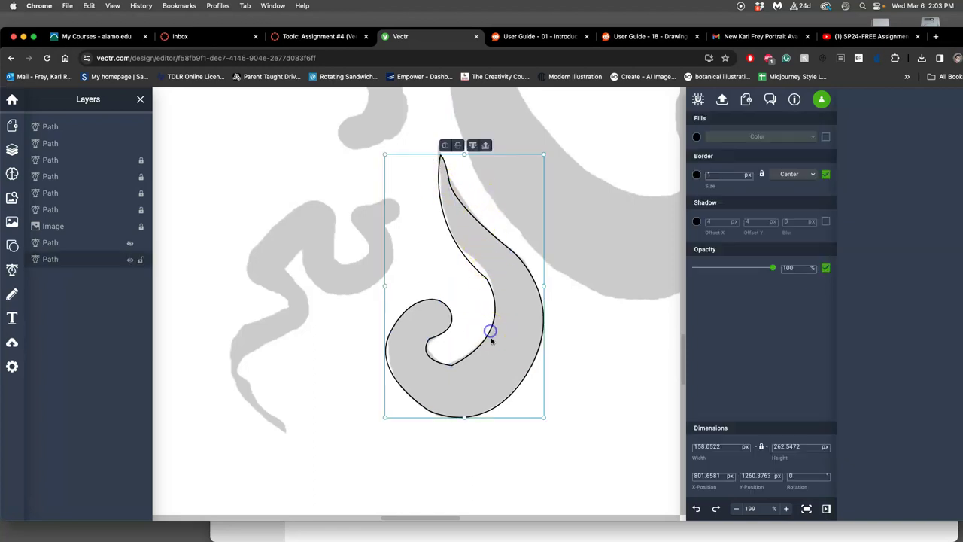
double_click(489, 333)
click(467, 381)
click(482, 329)
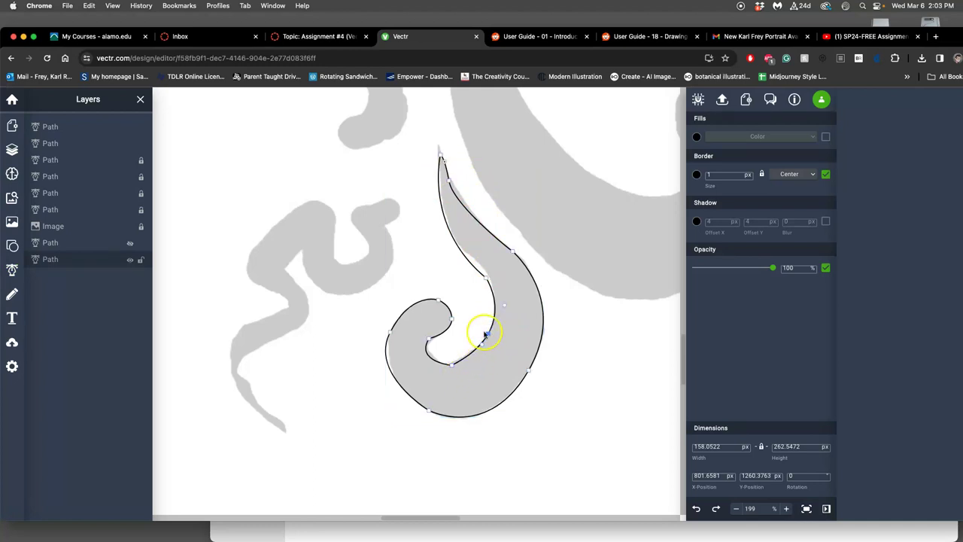
click(450, 198)
drag(450, 181, 448, 183)
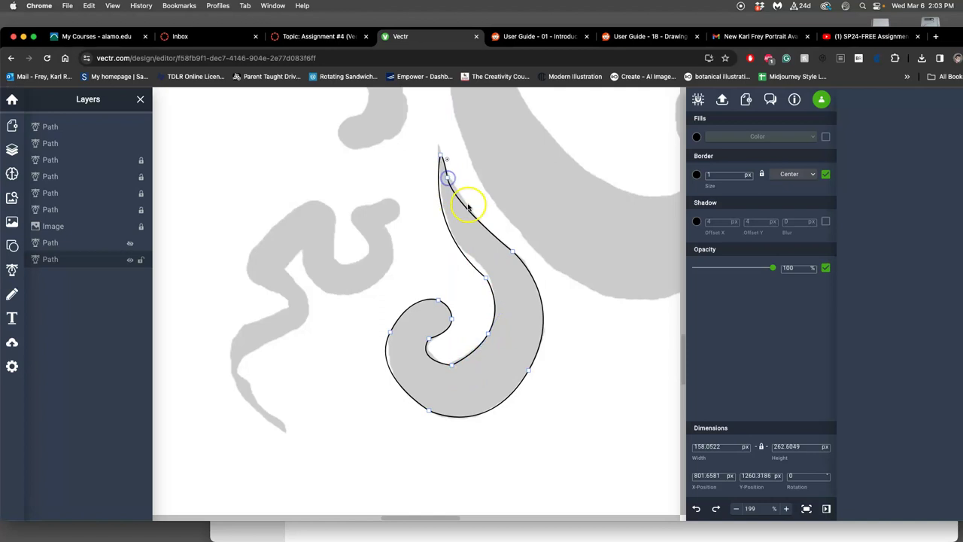
click(467, 204)
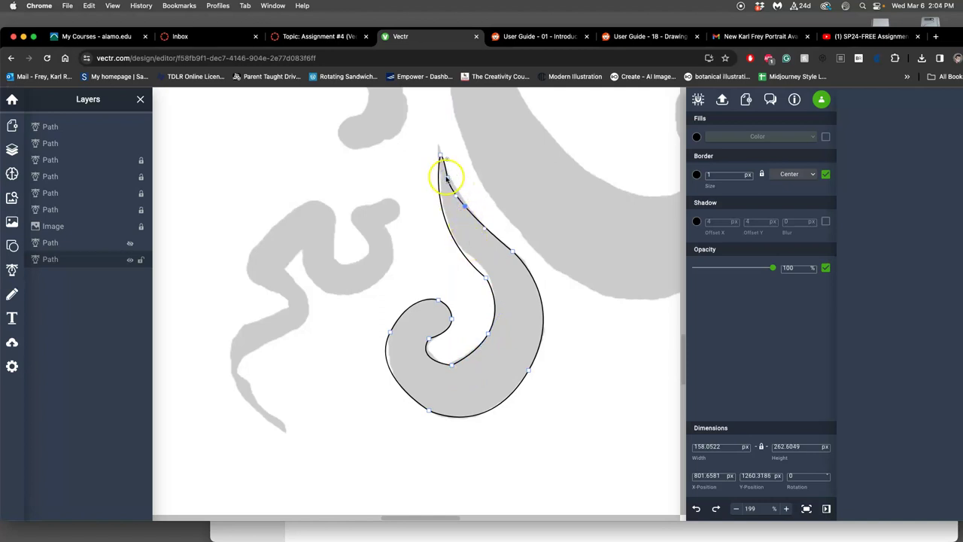
click(446, 177)
key(BackSpace)
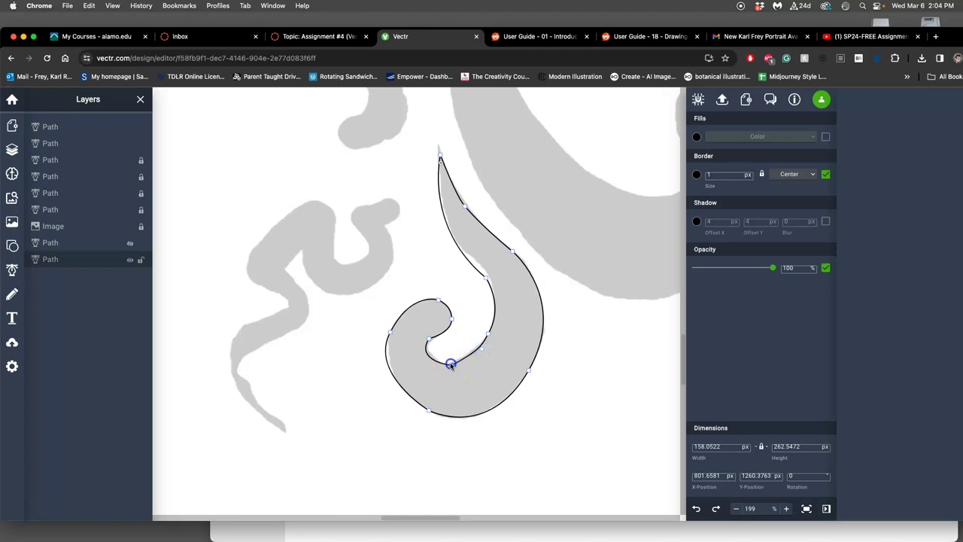
Reshape the inner curl's curve, keeping its inner point smooth.
drag(450, 365, 449, 363)
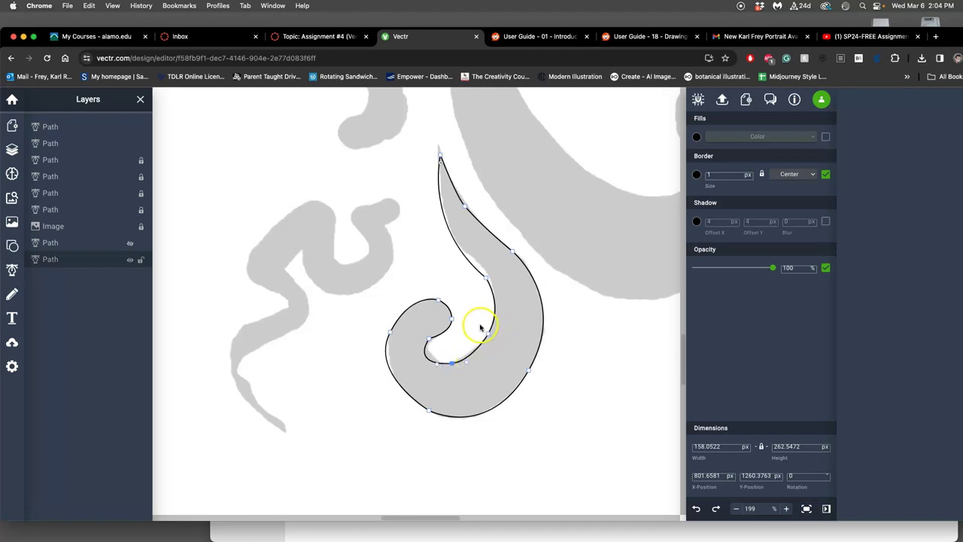
drag(450, 331, 430, 339)
drag(414, 361, 408, 349)
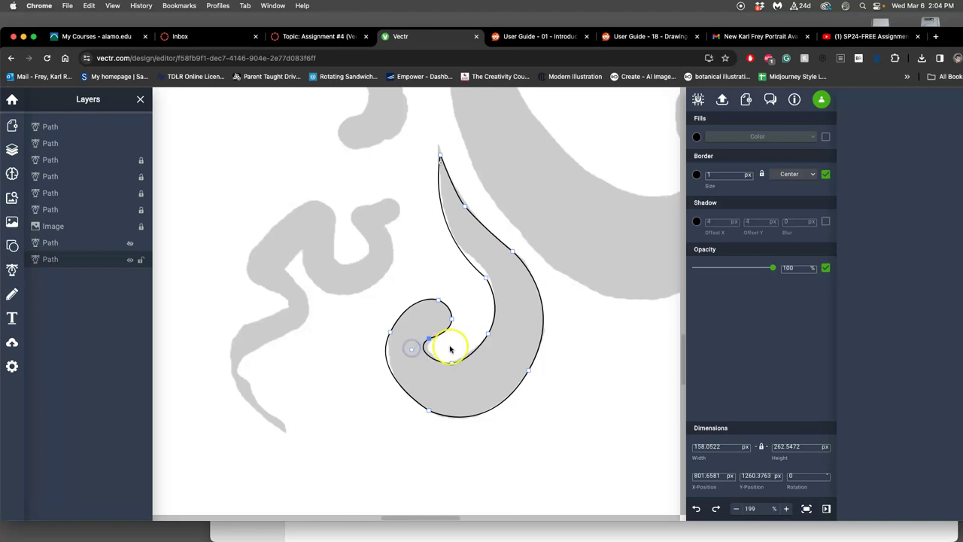
click(485, 279)
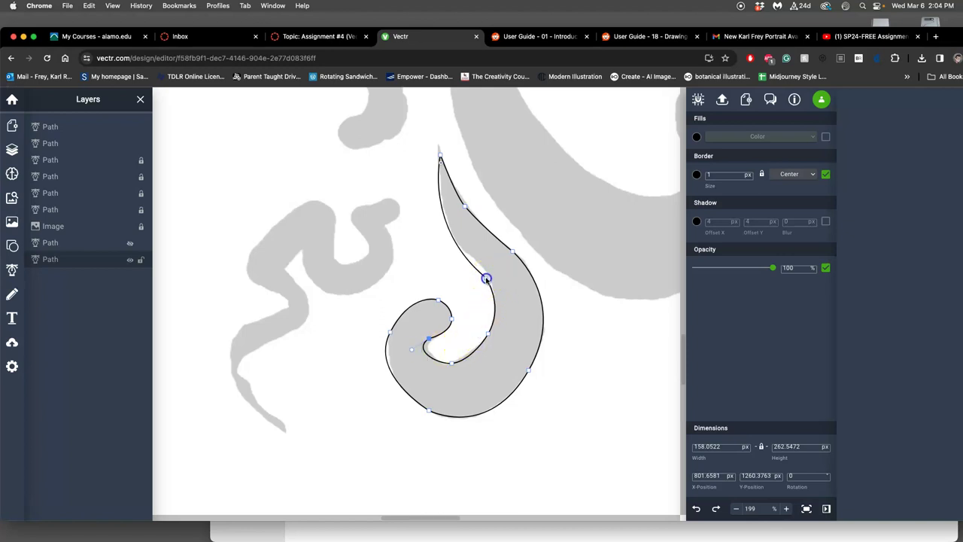
double_click(486, 278)
double_click(486, 279)
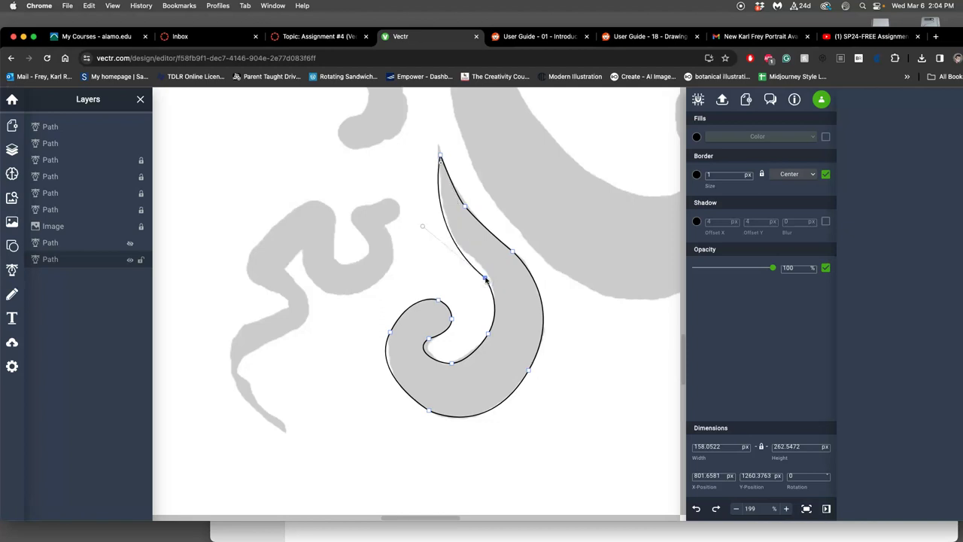
mouse_move(422, 226)
mouse_down()
mouse_move(438, 250)
mouse_move(432, 219)
mouse_up()
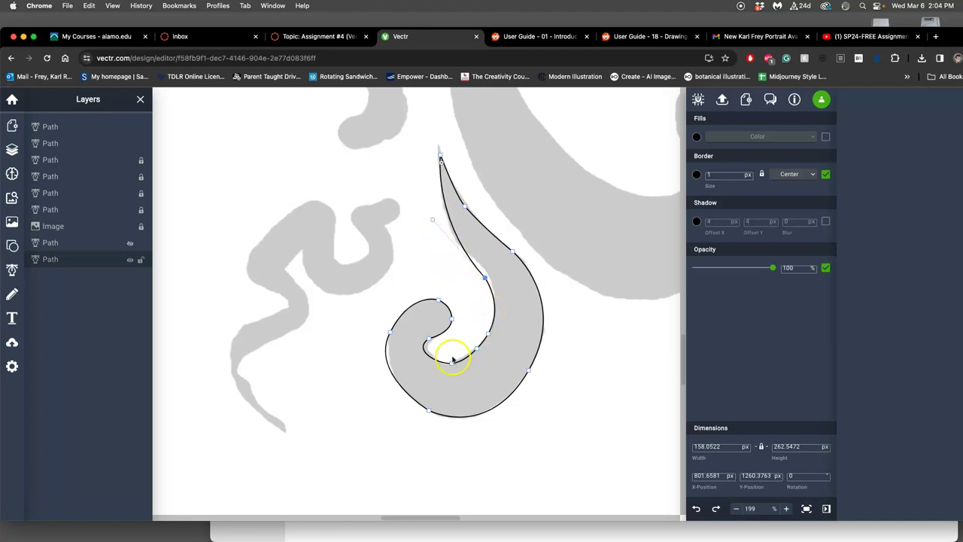
Refine the curve and points along the curl's left edge.
click(390, 331)
drag(368, 372, 376, 389)
click(555, 368)
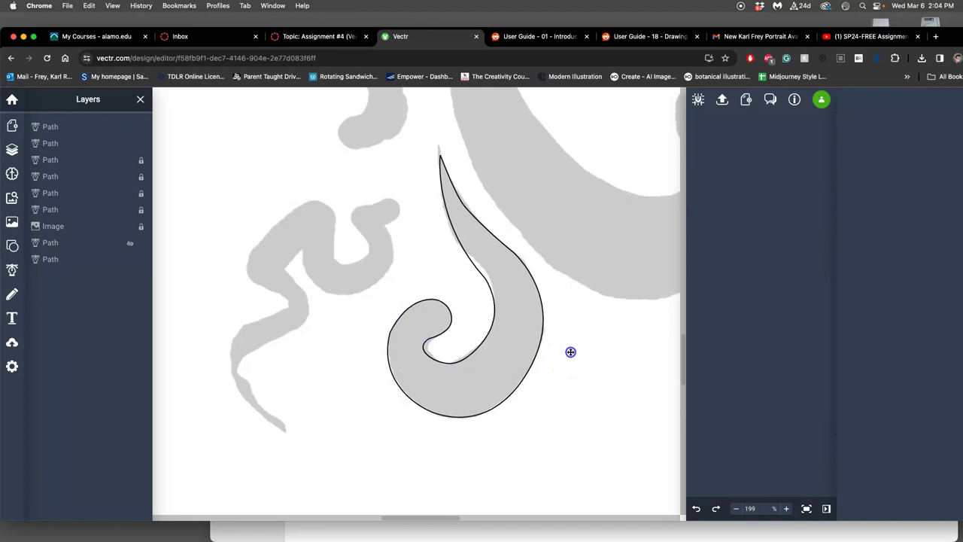
double_click(392, 345)
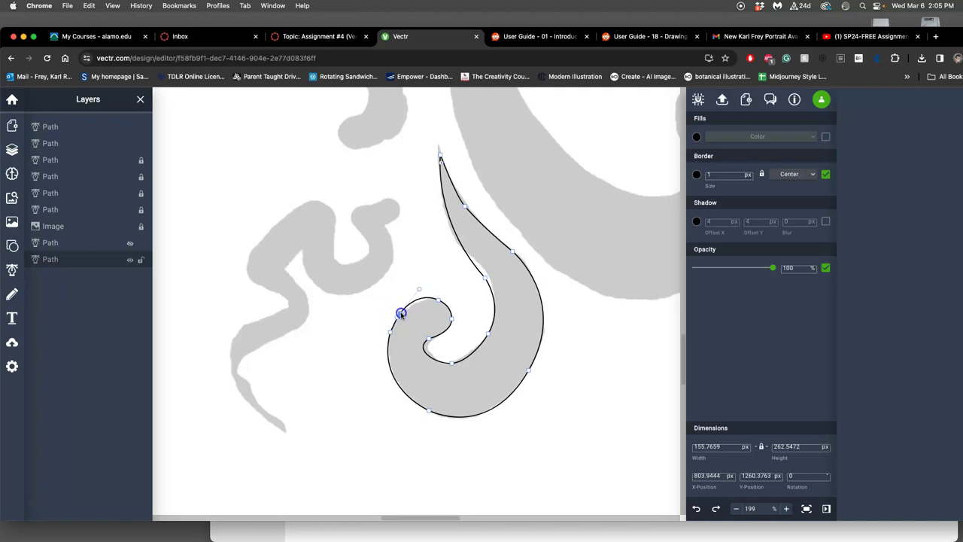
click(404, 331)
click(400, 312)
click(391, 294)
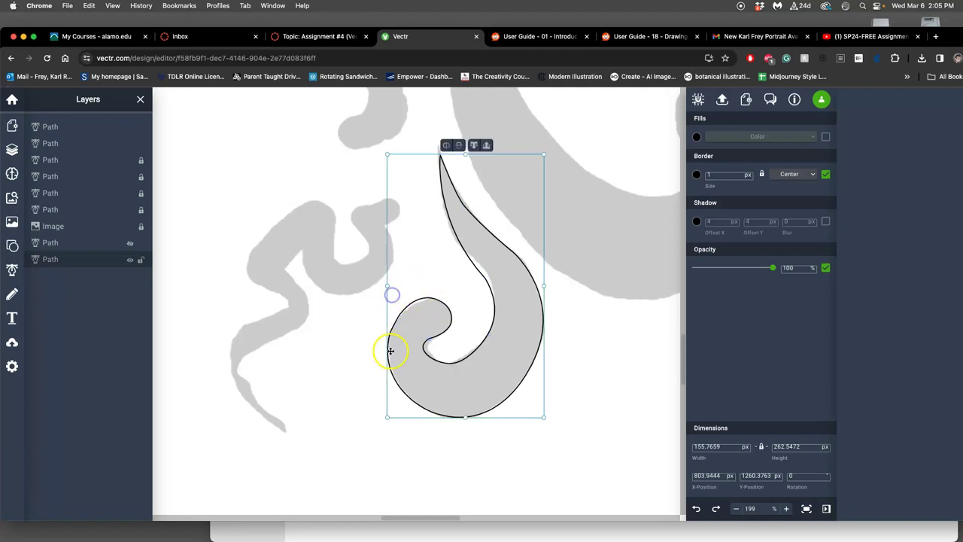
Give the hook a solid black fill with no border.
click(578, 329)
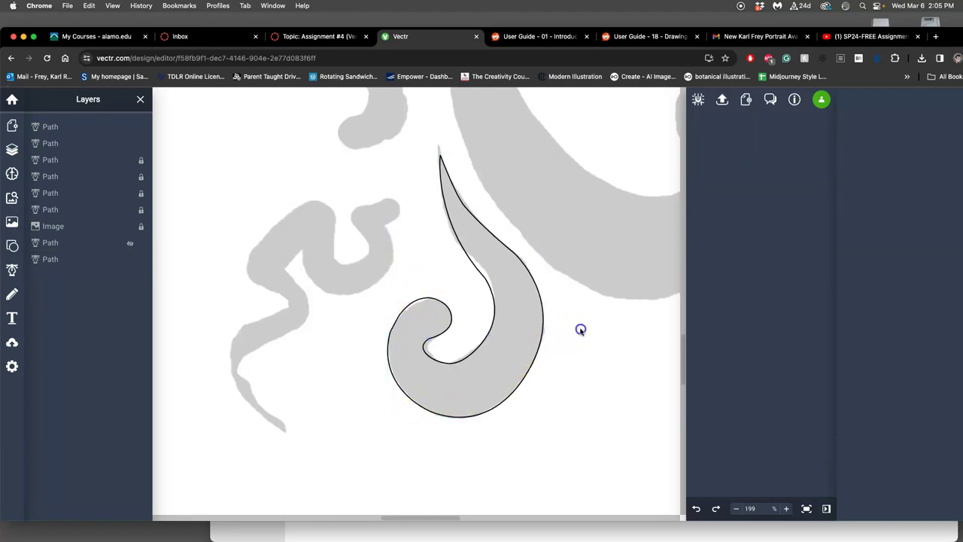
click(530, 267)
click(825, 136)
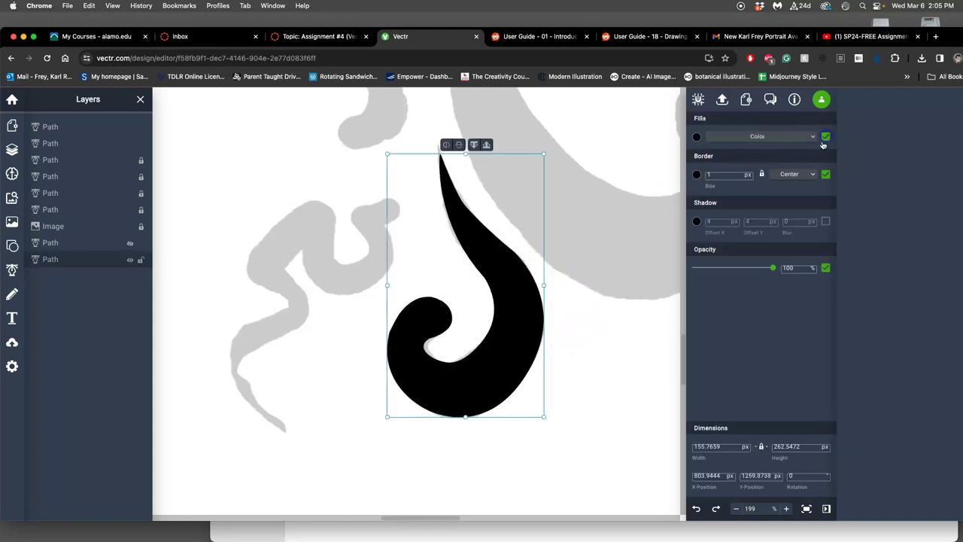
click(825, 174)
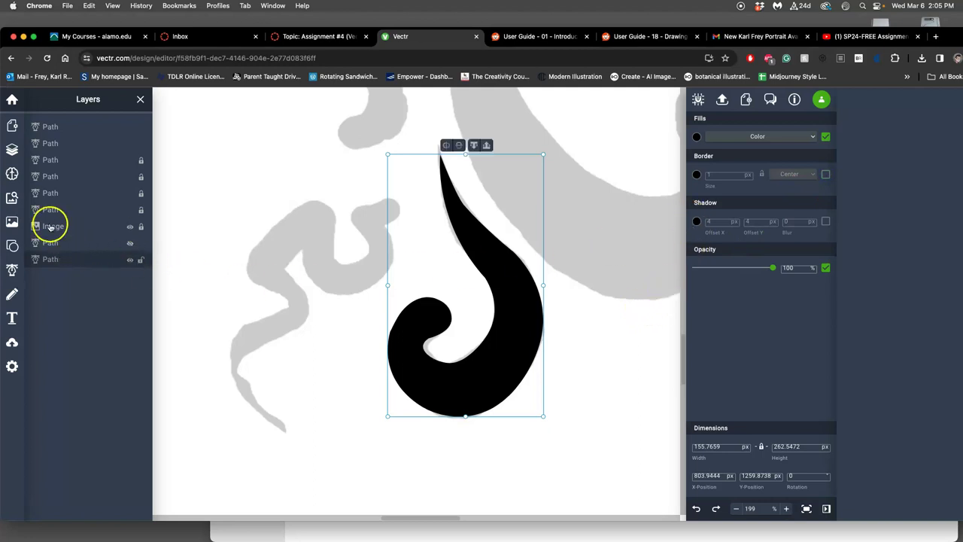
Hide the grey reference image layer and view the whole serpent.
click(129, 225)
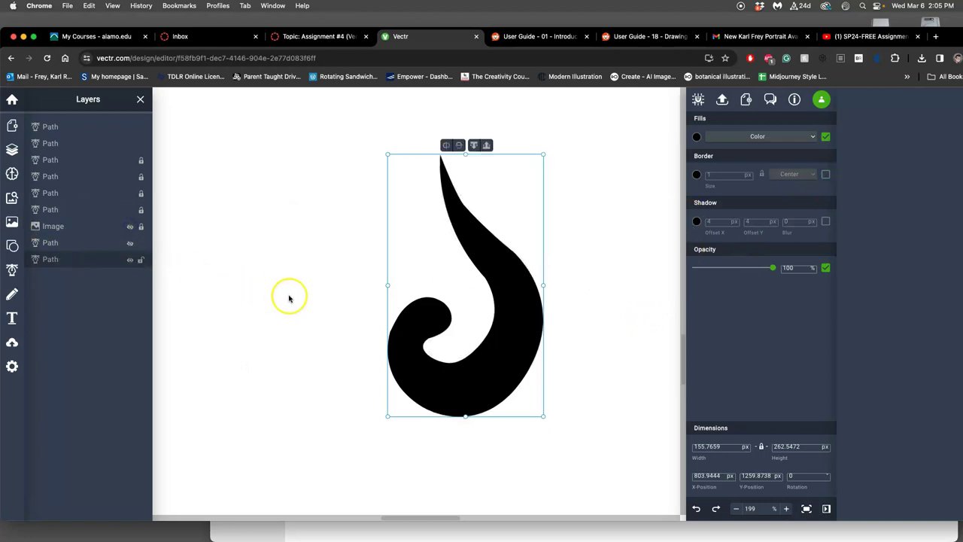
scroll(289, 299, down, 10)
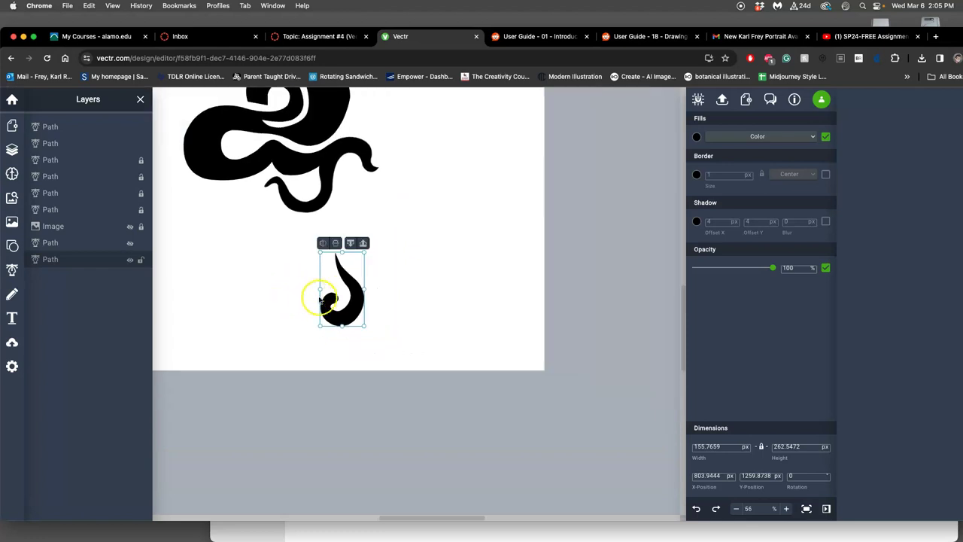
scroll(399, 271, up, 5)
scroll(399, 270, left, 4)
Duplicate the black hook shape and move the copy up beside the tail's end.
click(478, 391)
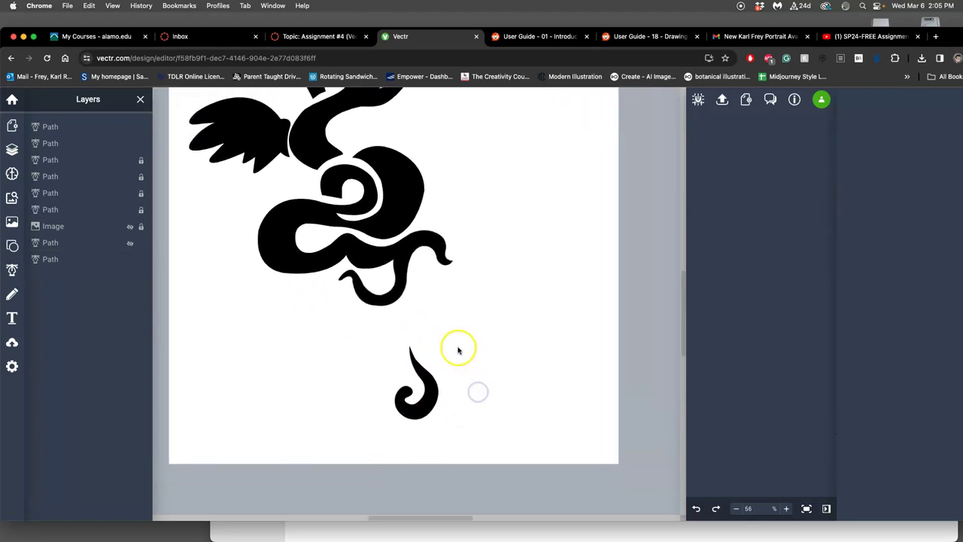
click(460, 358)
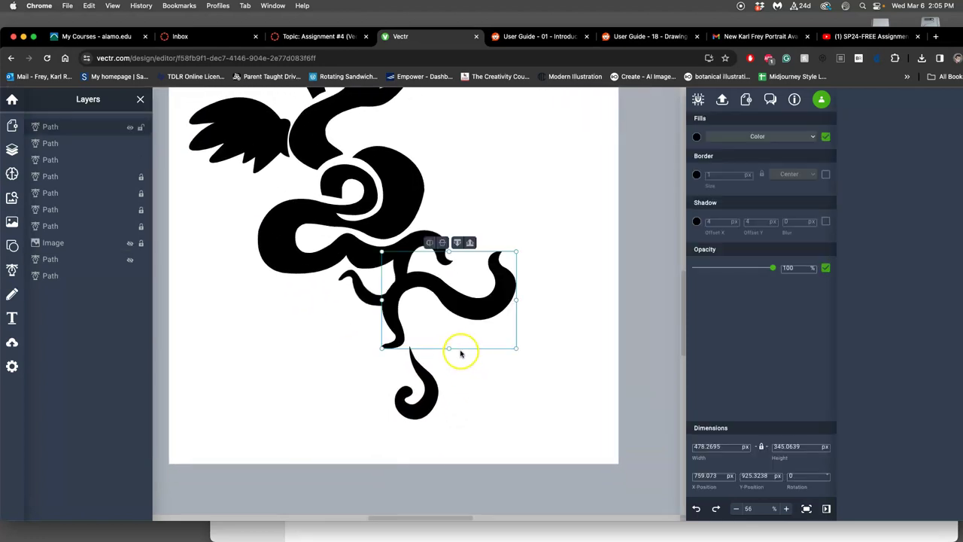
click(460, 350)
click(434, 388)
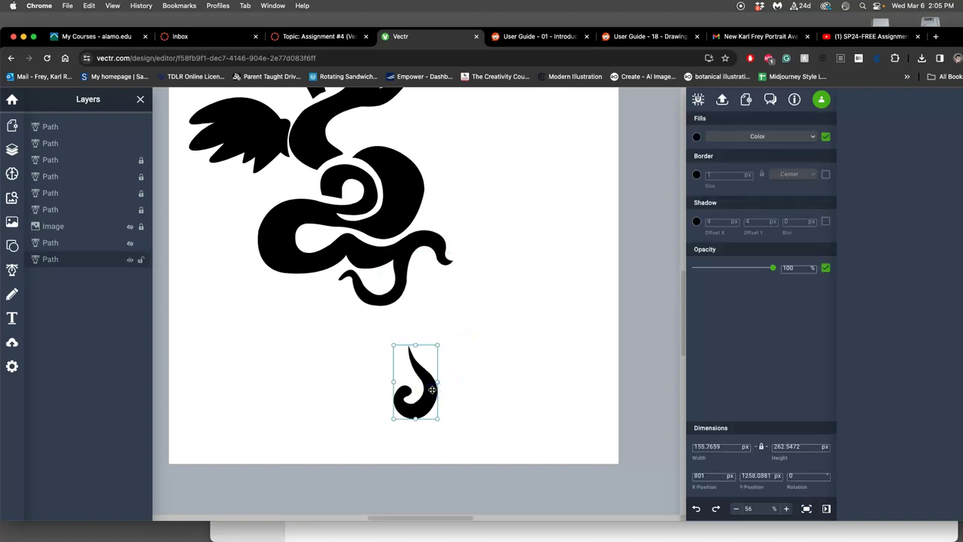
key(super+d)
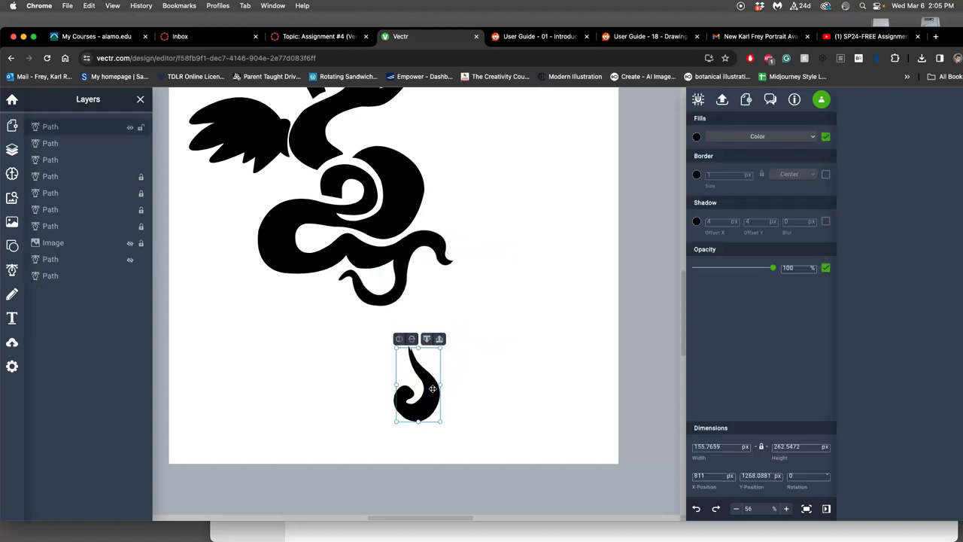
drag(432, 388, 503, 286)
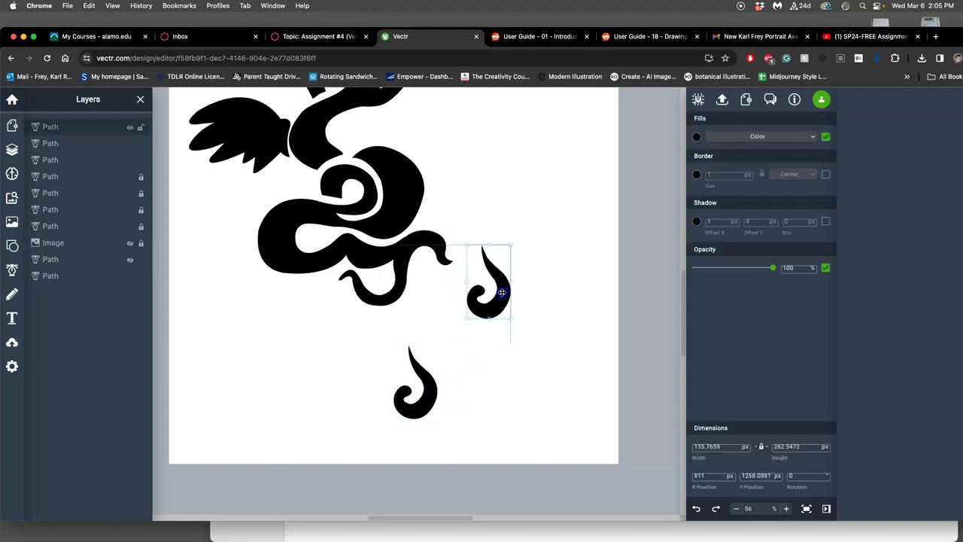
Hide the original lower hook and move the copy down toward the tail.
click(413, 367)
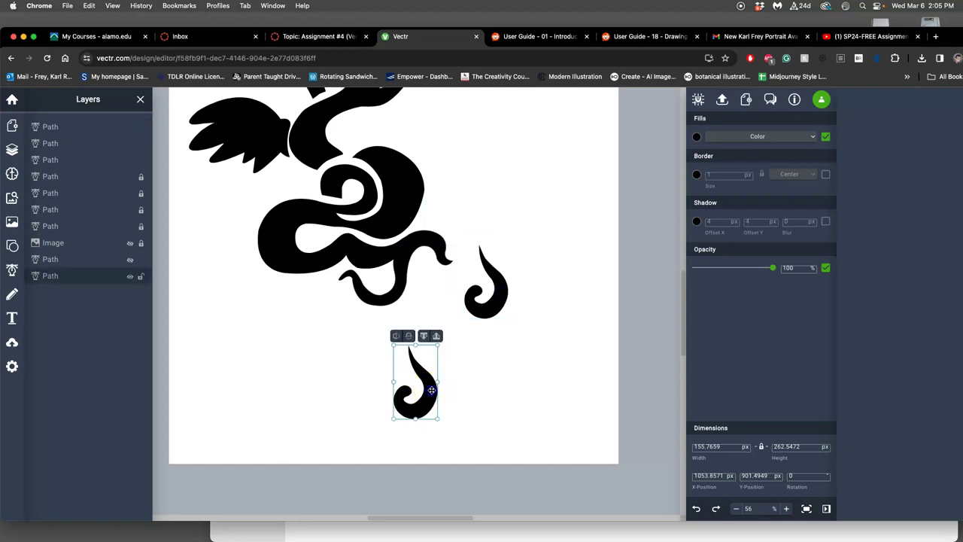
click(130, 277)
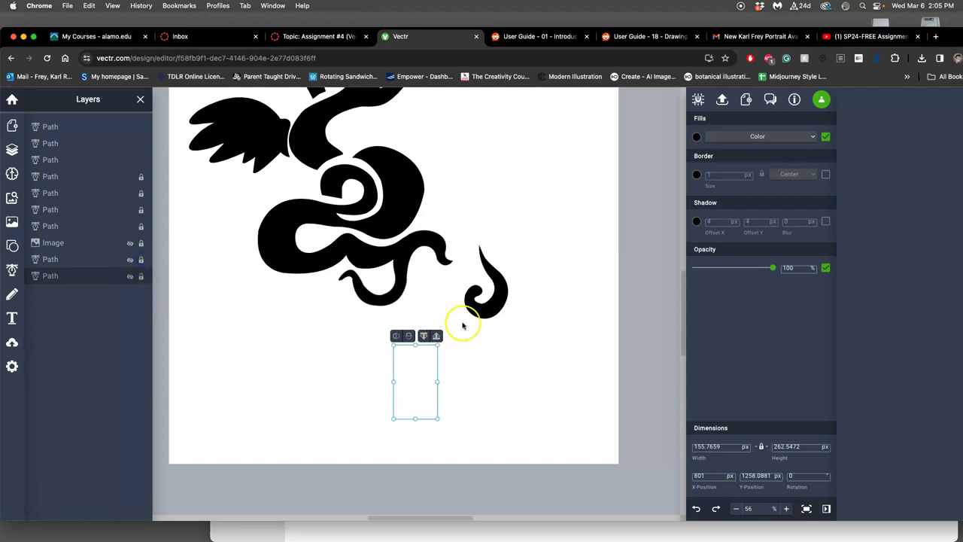
drag(486, 307, 428, 319)
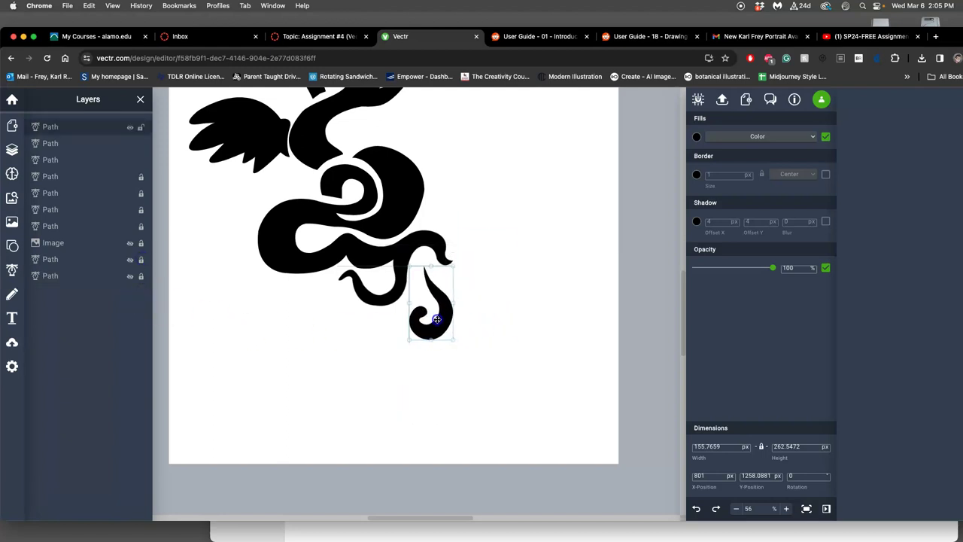
Flip the hook copy, tuck it under the coils and tilt it slightly to end the tail.
scroll(490, 331, down, 2)
scroll(489, 355, down, 2)
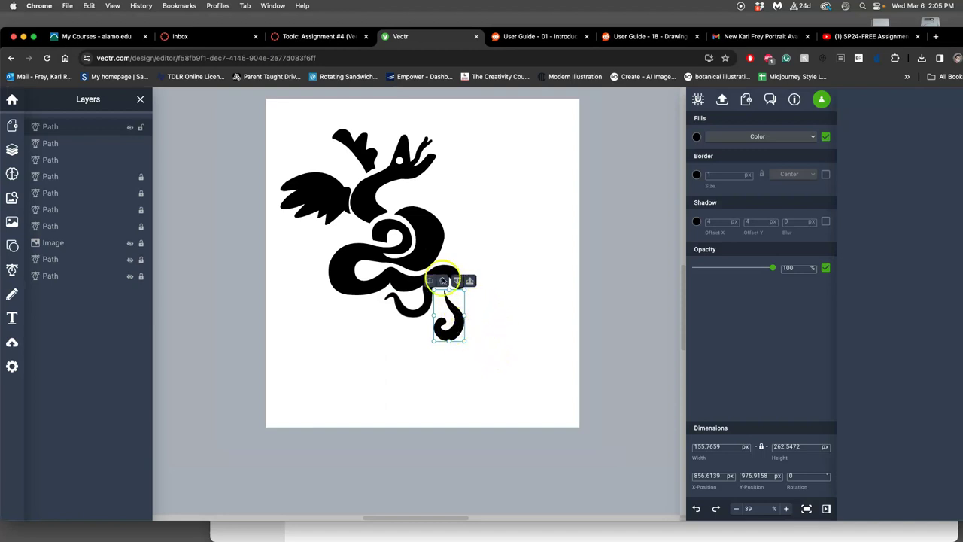
drag(462, 323, 462, 319)
click(448, 278)
click(442, 279)
drag(443, 322, 430, 326)
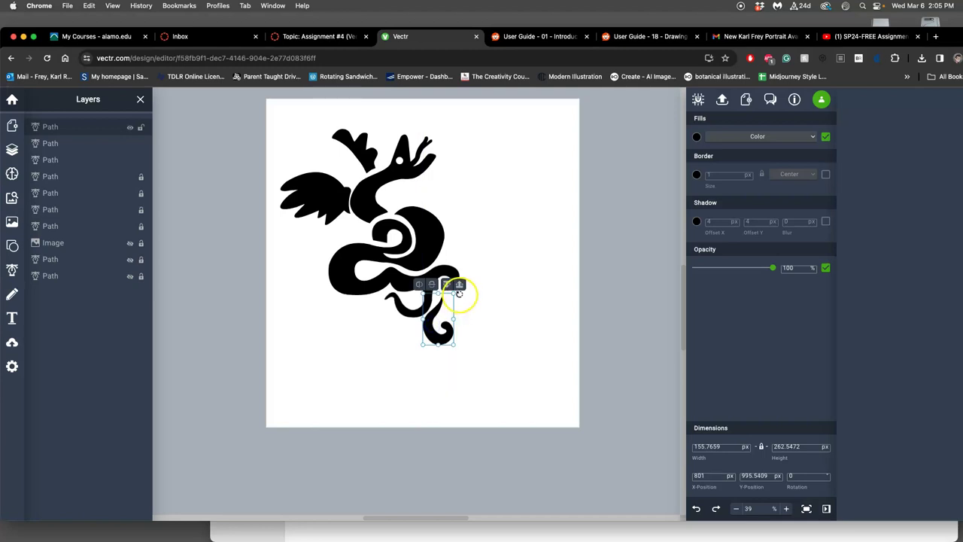
drag(456, 280, 457, 282)
click(470, 304)
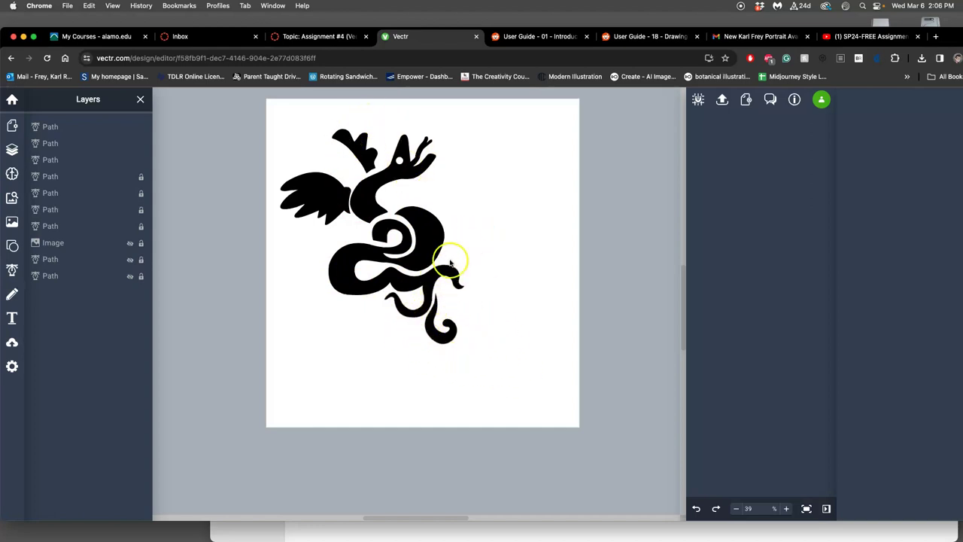
Widen the wavy tail piece leftward to about 431 by 264 px.
click(410, 319)
double_click(412, 317)
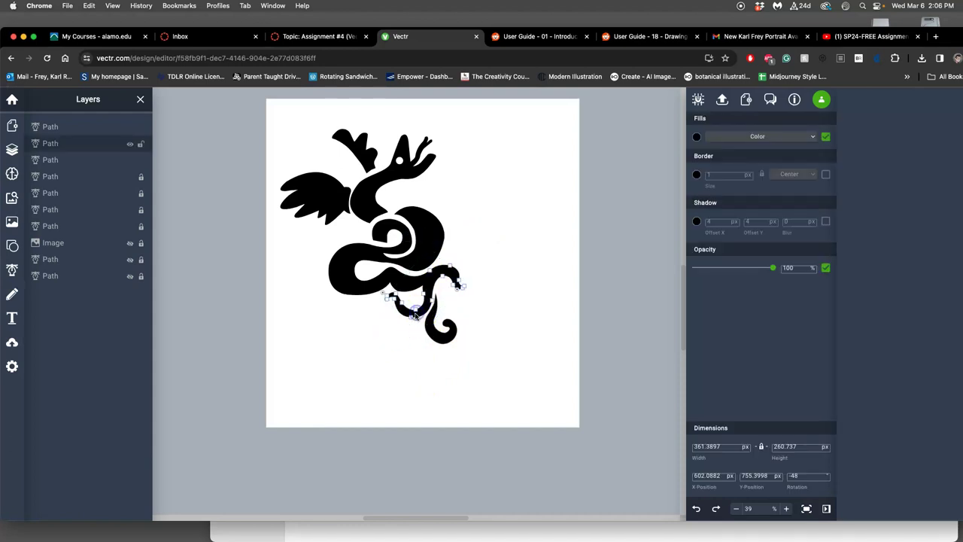
scroll(390, 304, up, 5)
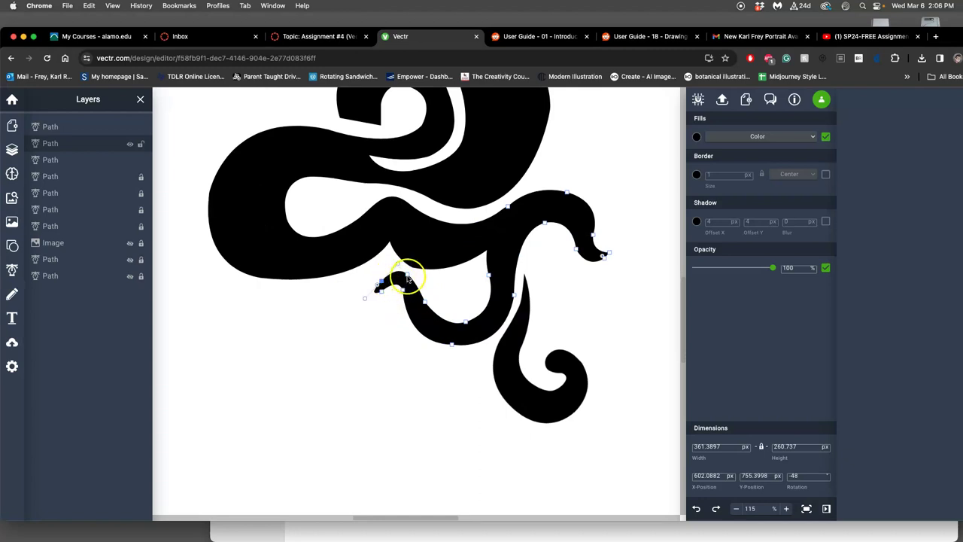
click(382, 283)
drag(369, 281, 437, 328)
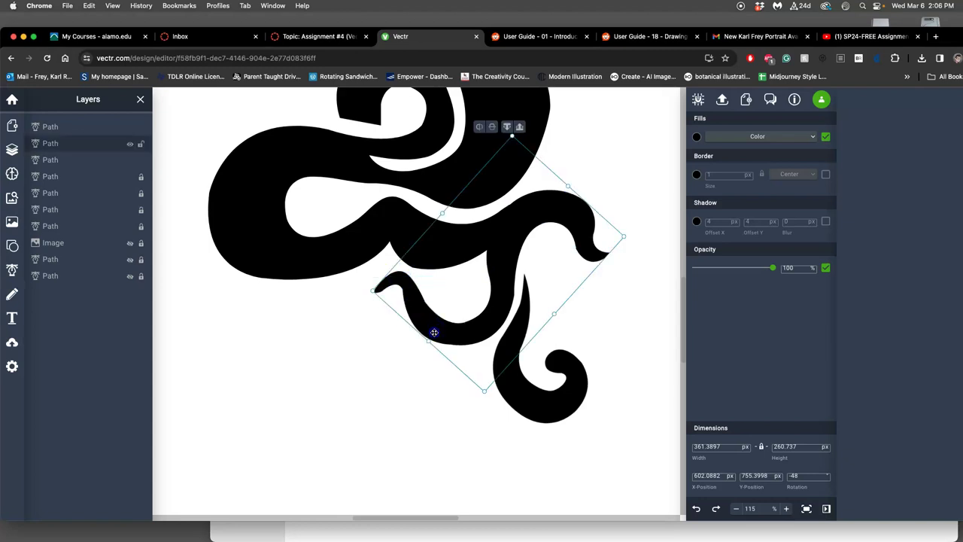
drag(373, 290, 344, 318)
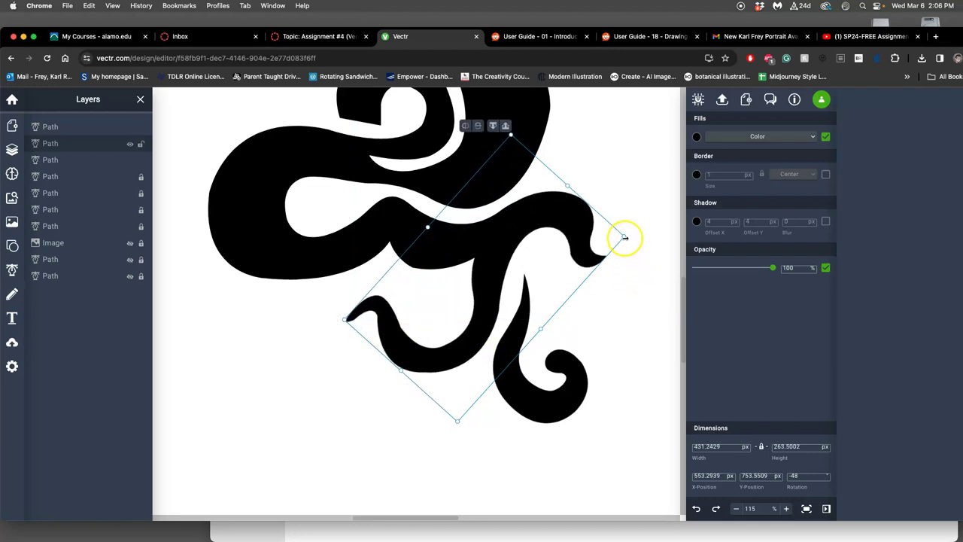
Shift the tail's anchors and a curve handle to reshape its lower bend.
double_click(437, 363)
click(275, 286)
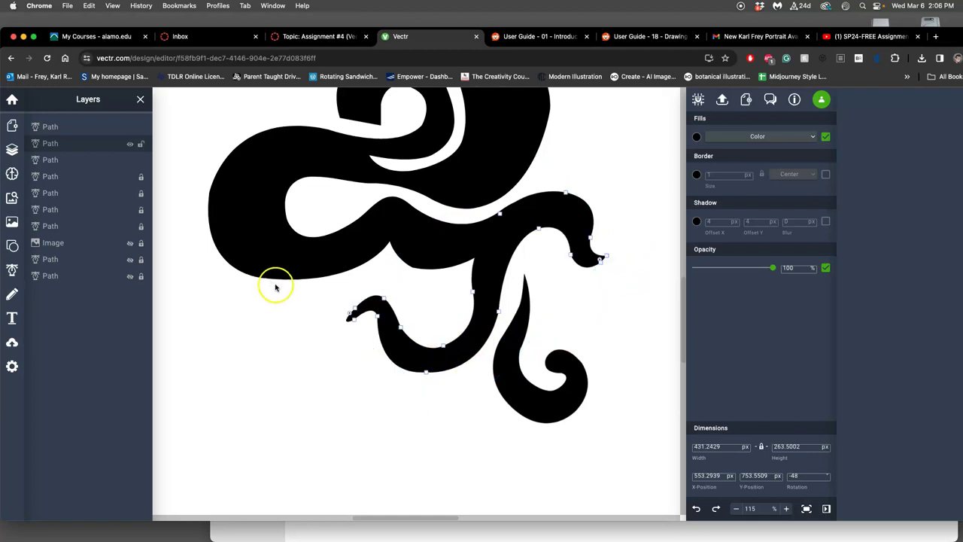
click(403, 326)
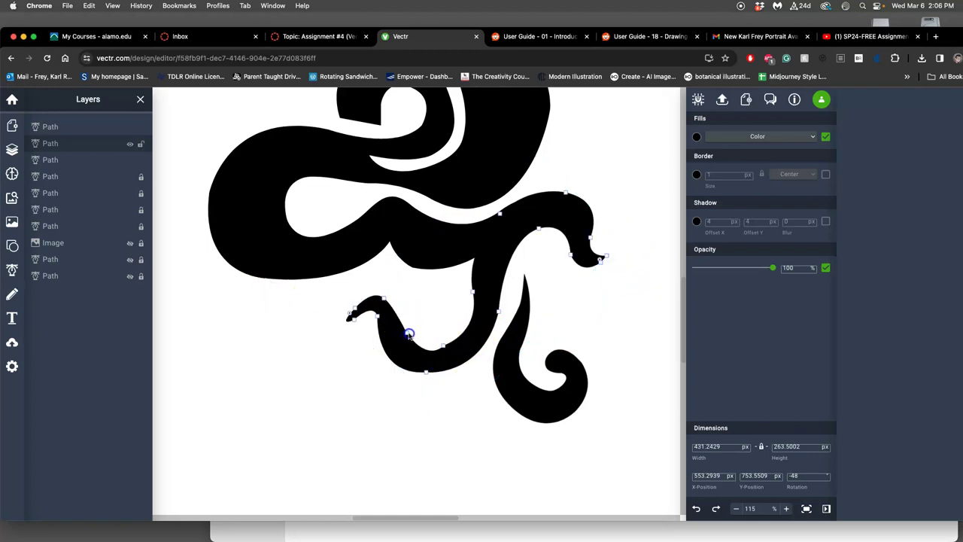
drag(414, 333, 403, 333)
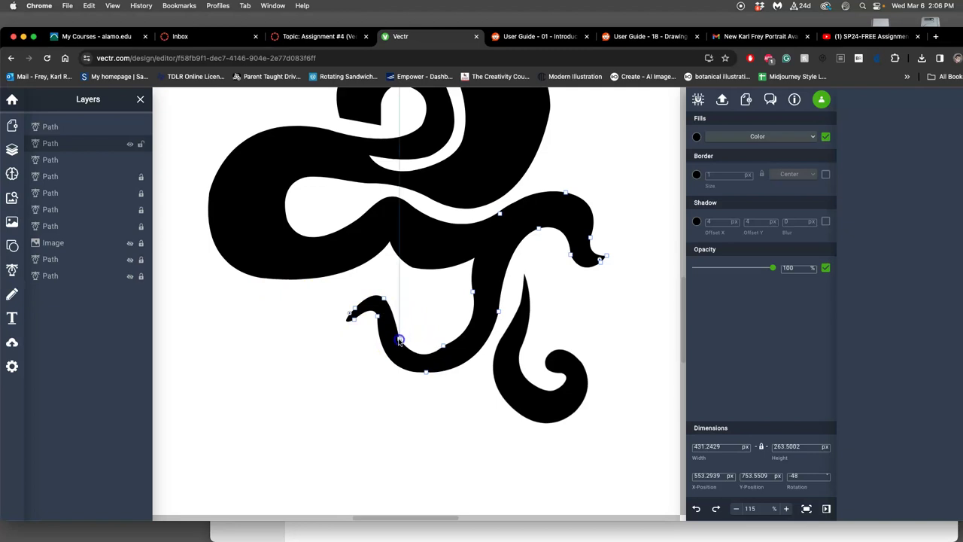
drag(434, 353, 445, 347)
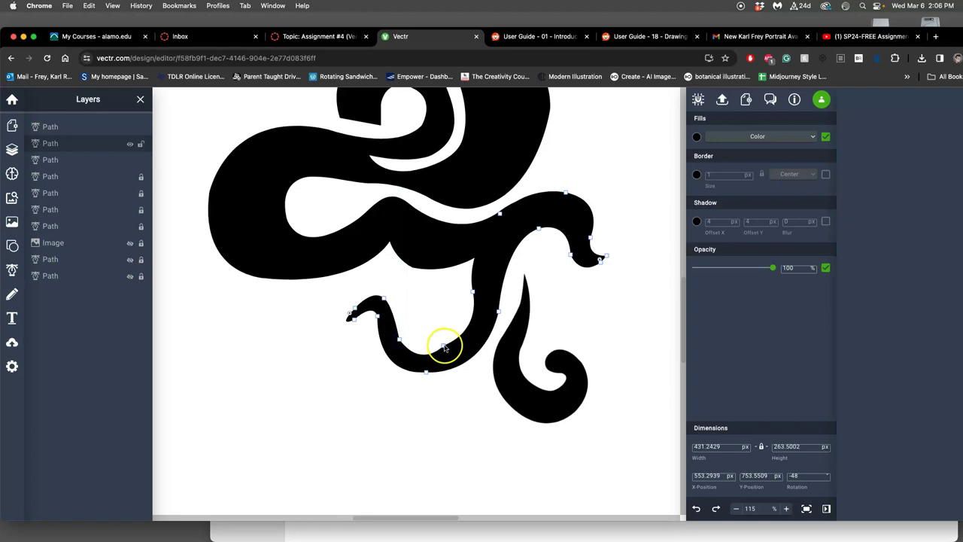
click(466, 340)
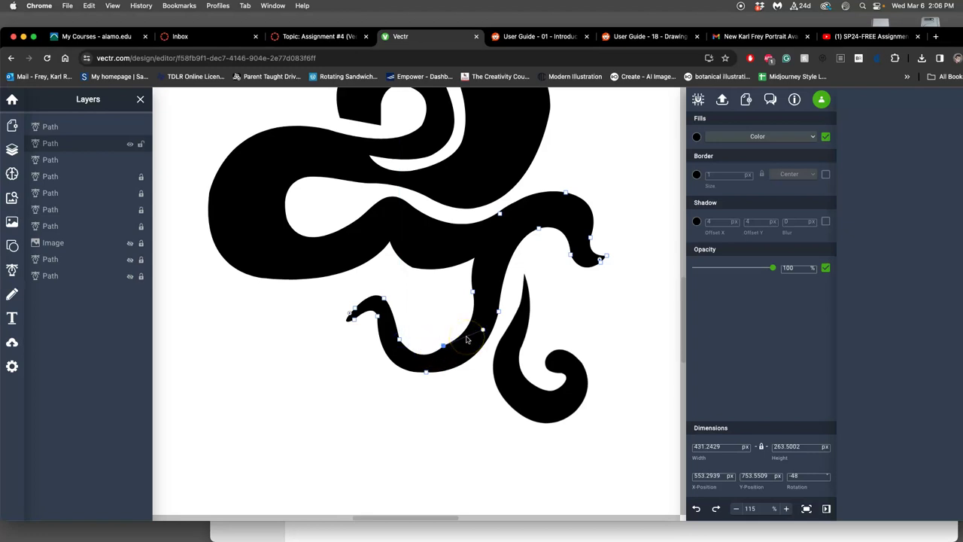
click(481, 329)
click(409, 342)
click(421, 369)
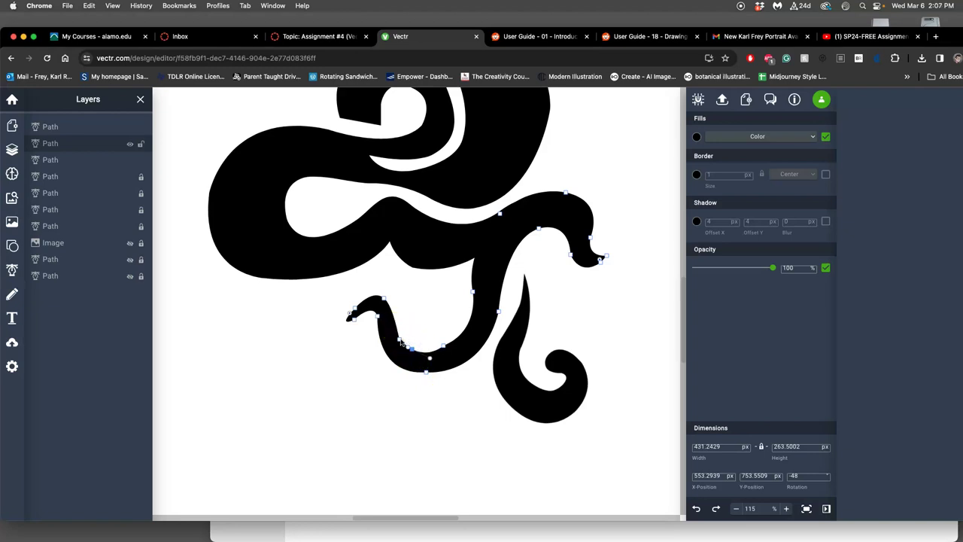
click(399, 332)
click(396, 329)
click(456, 348)
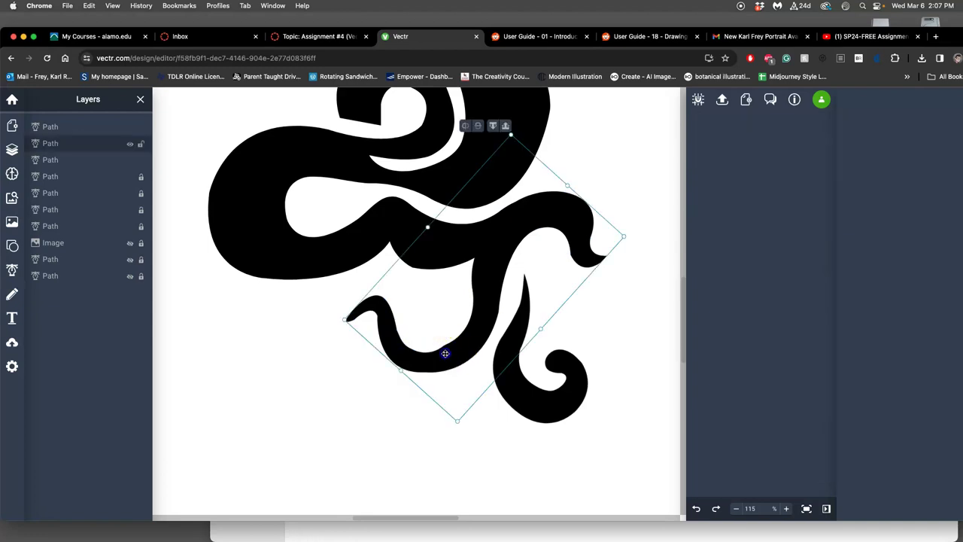
Adjust the bottom anchor's curve handle, then reselect the whole tail shape.
double_click(438, 354)
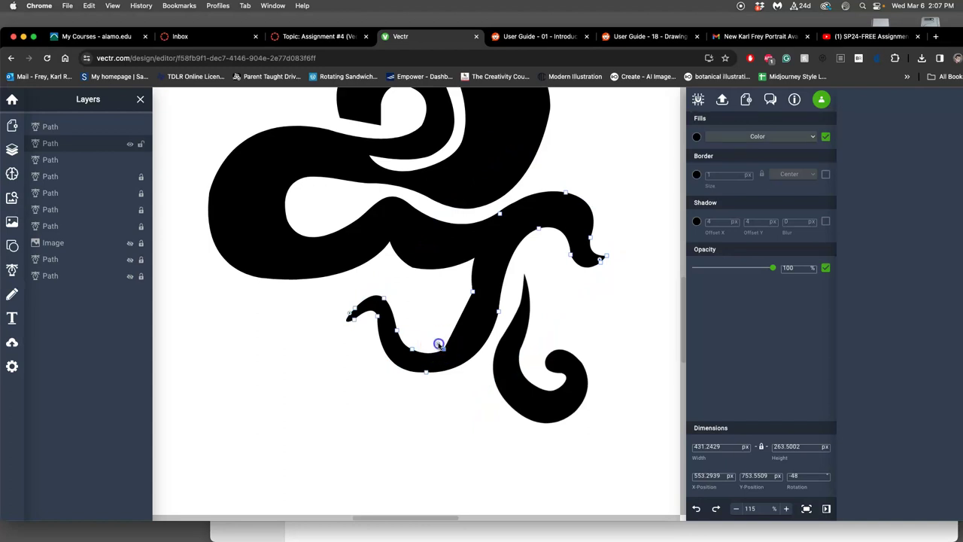
click(428, 364)
drag(458, 335, 463, 334)
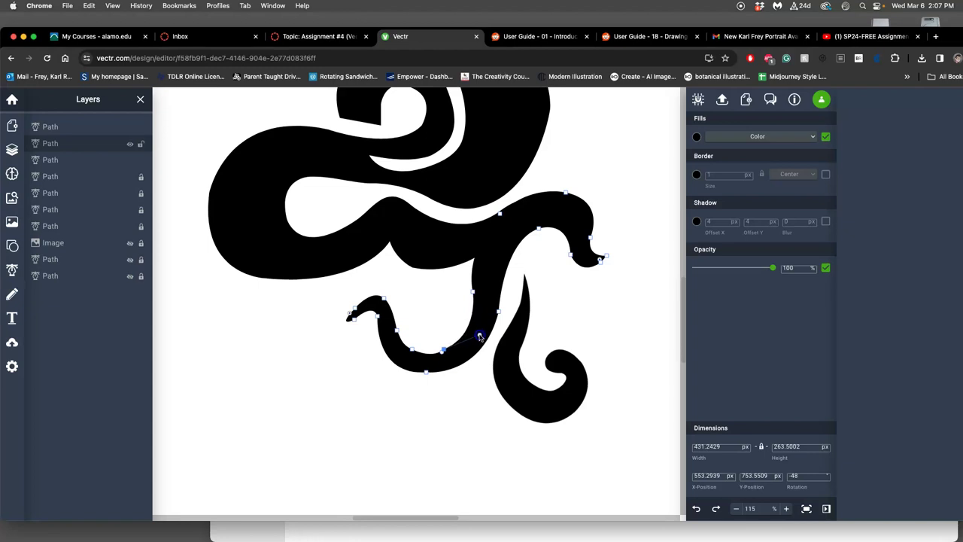
click(441, 318)
click(444, 352)
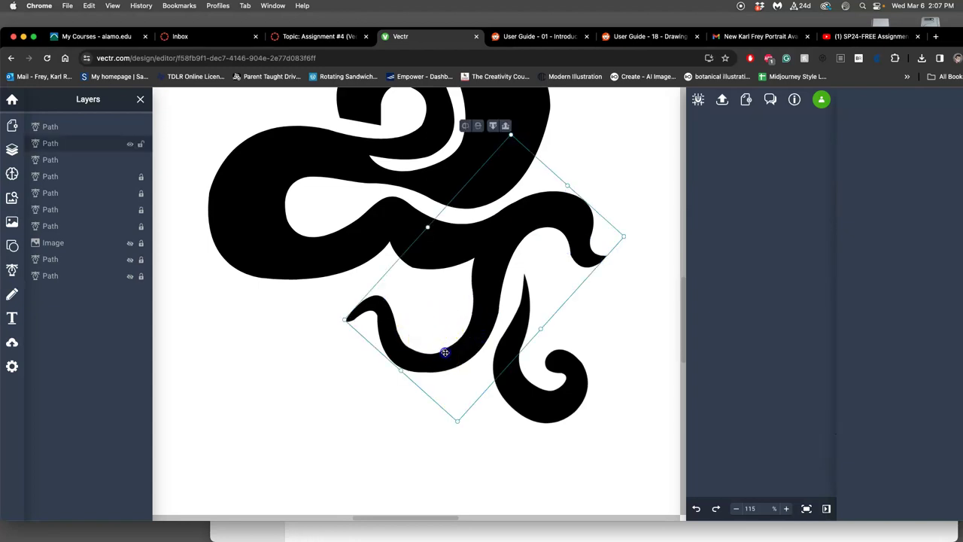
Level the bottom anchor's curve handle so the tail curve bottoms out smoothly.
scroll(448, 355, up, 5)
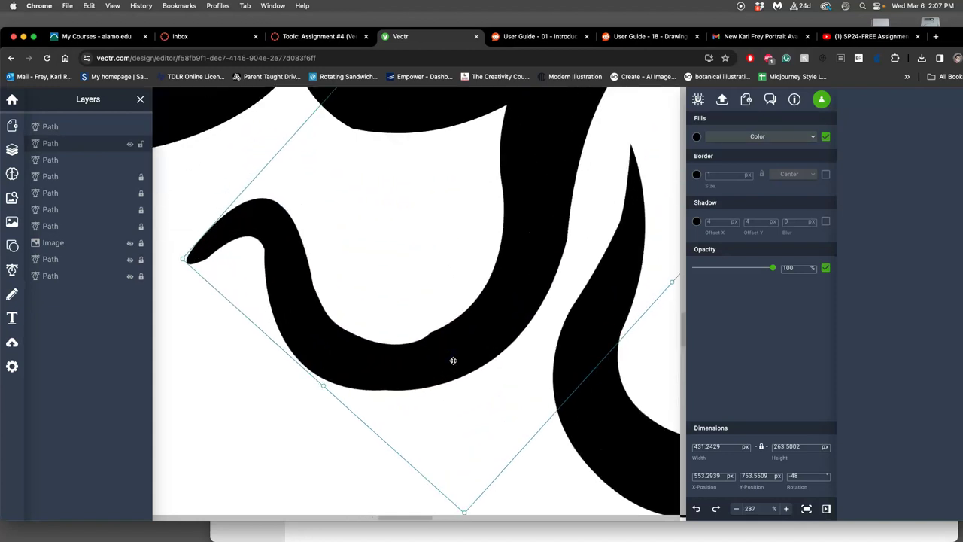
scroll(453, 360, up, 2)
double_click(436, 344)
drag(410, 362, 372, 397)
double_click(372, 396)
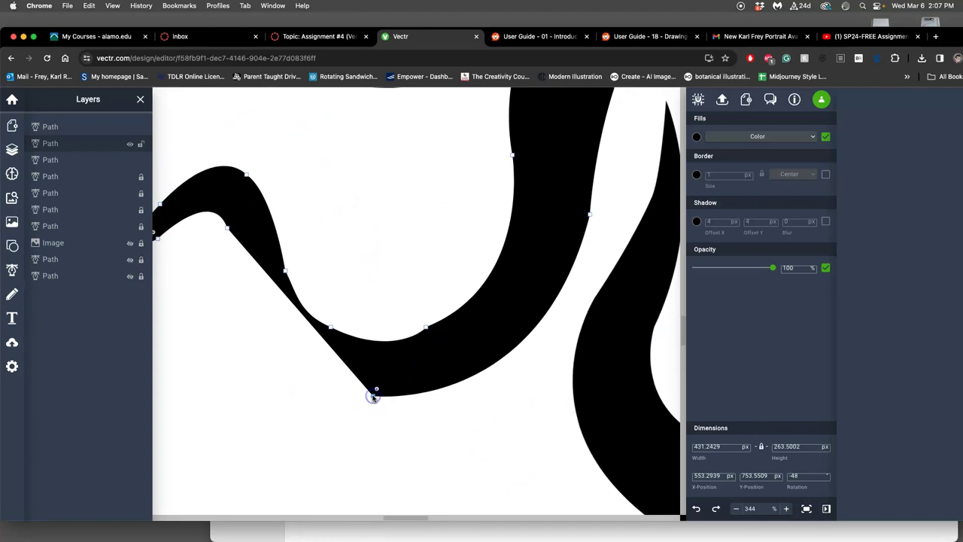
key(super+z)
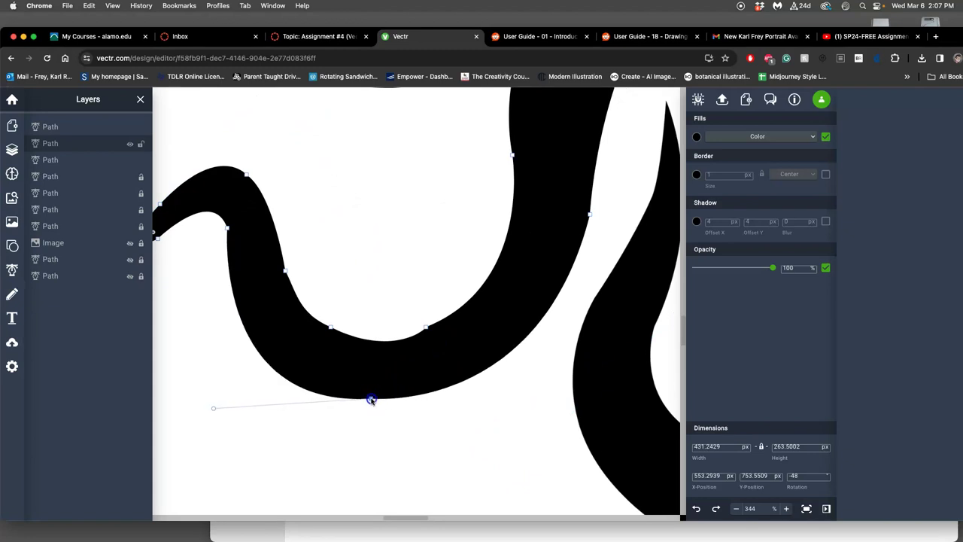
click(372, 397)
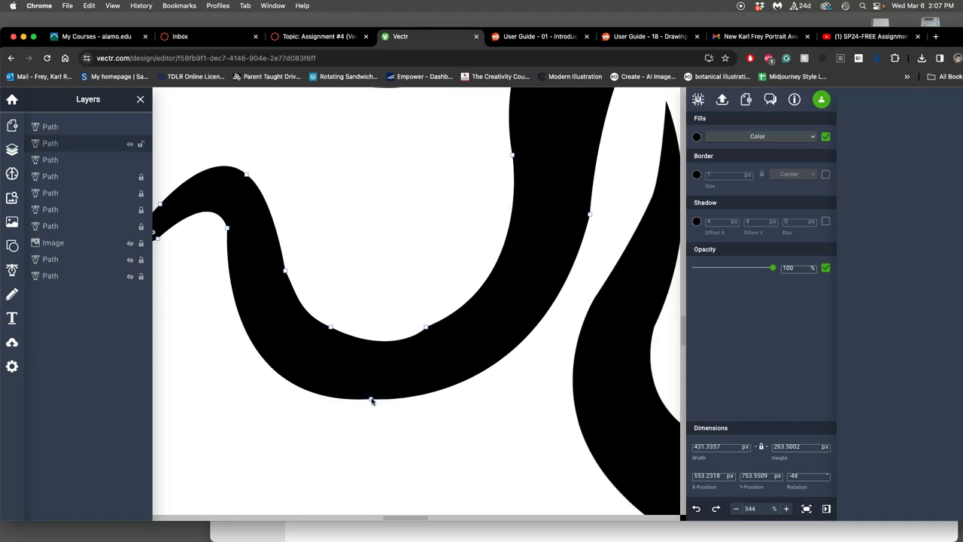
drag(214, 409, 230, 385)
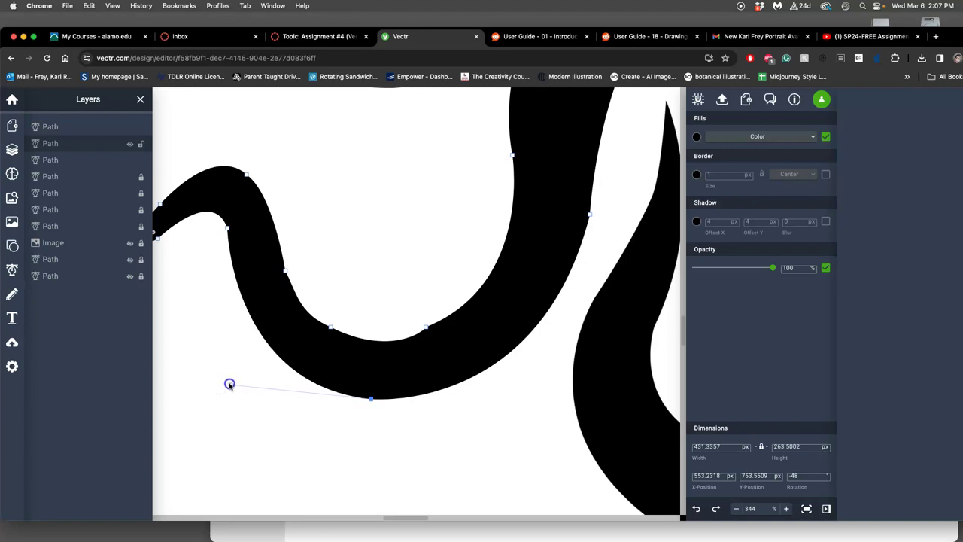
Smooth the tail curve's right side by adjusting its right anchor and handle.
click(426, 328)
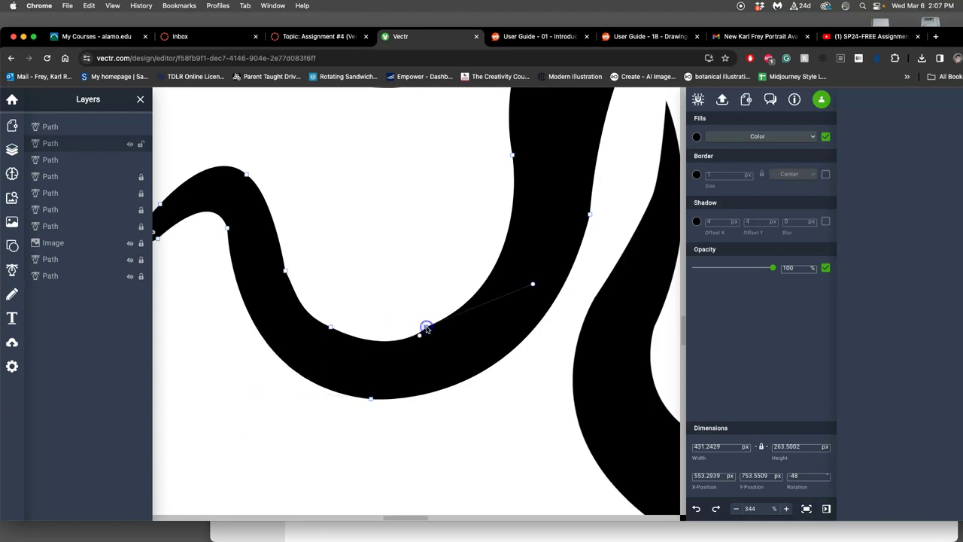
drag(503, 314, 491, 313)
click(434, 325)
drag(431, 329, 523, 254)
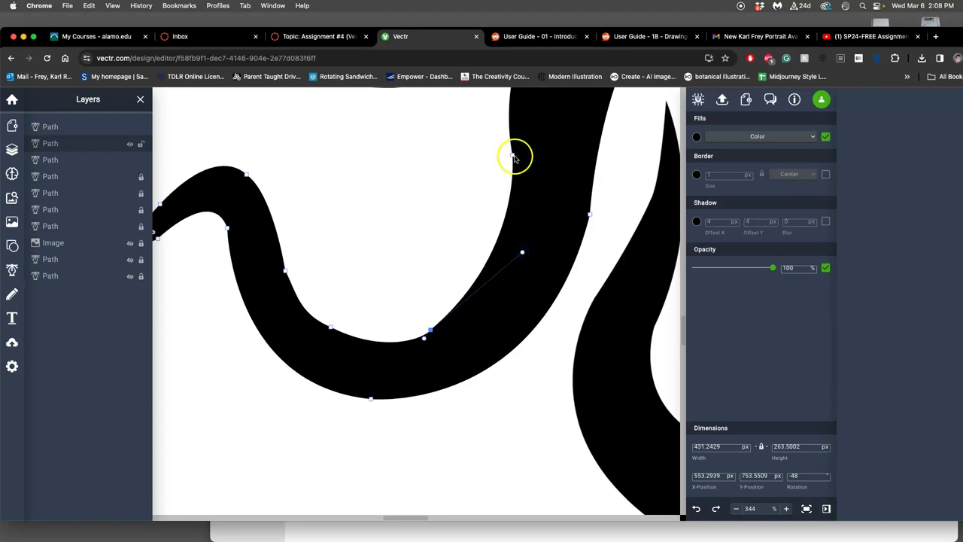
scroll(524, 178, up, 3)
scroll(525, 179, up, 5)
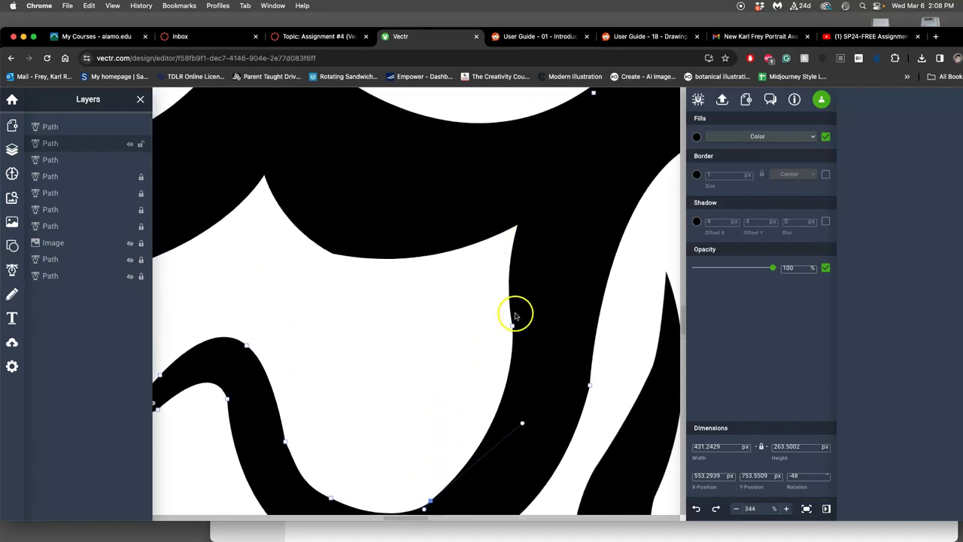
click(501, 334)
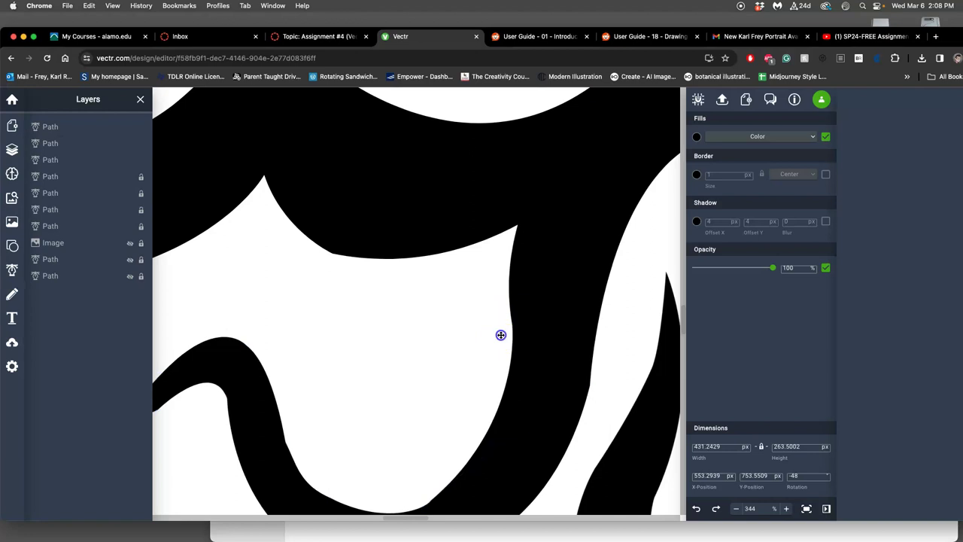
Reshape the black body stroke above by dragging one of its anchor points.
click(572, 386)
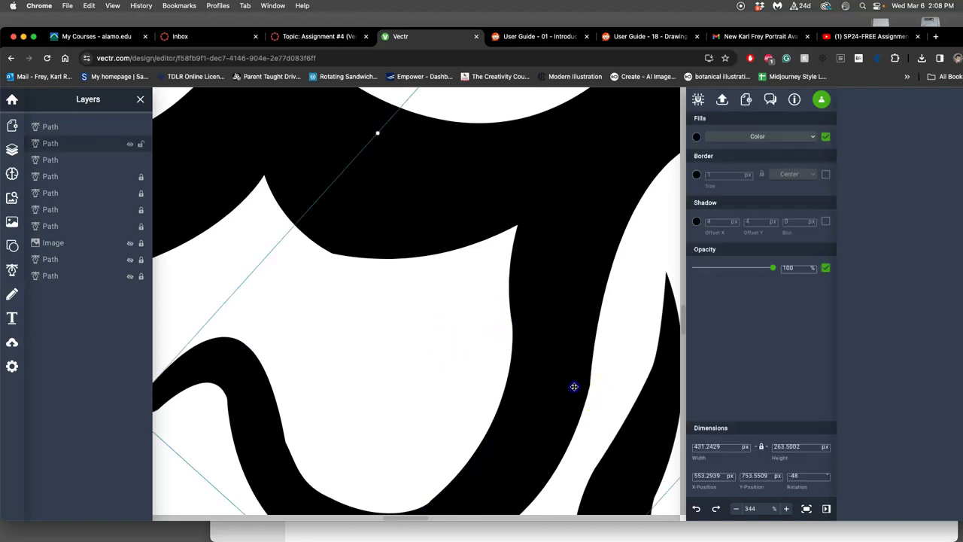
double_click(592, 367)
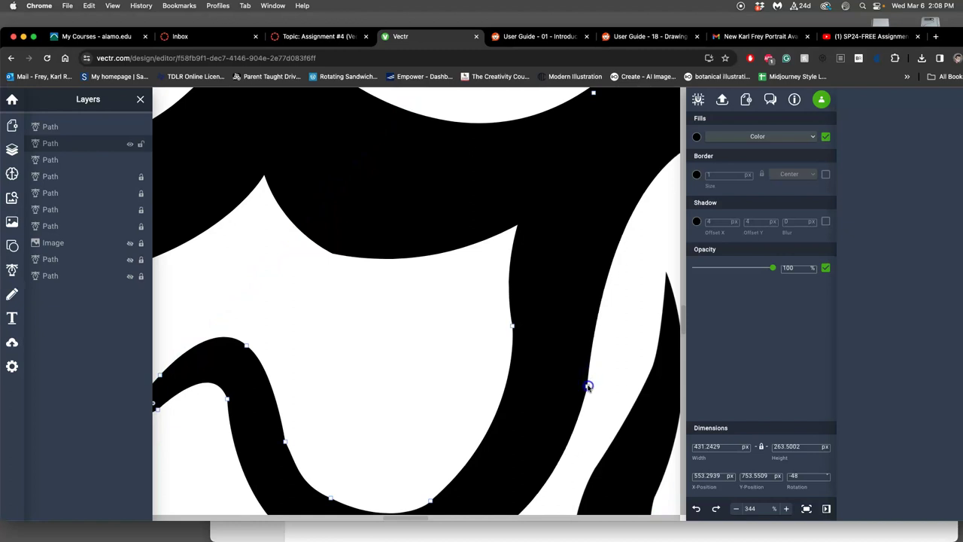
drag(588, 387, 550, 491)
scroll(591, 387, down, 3)
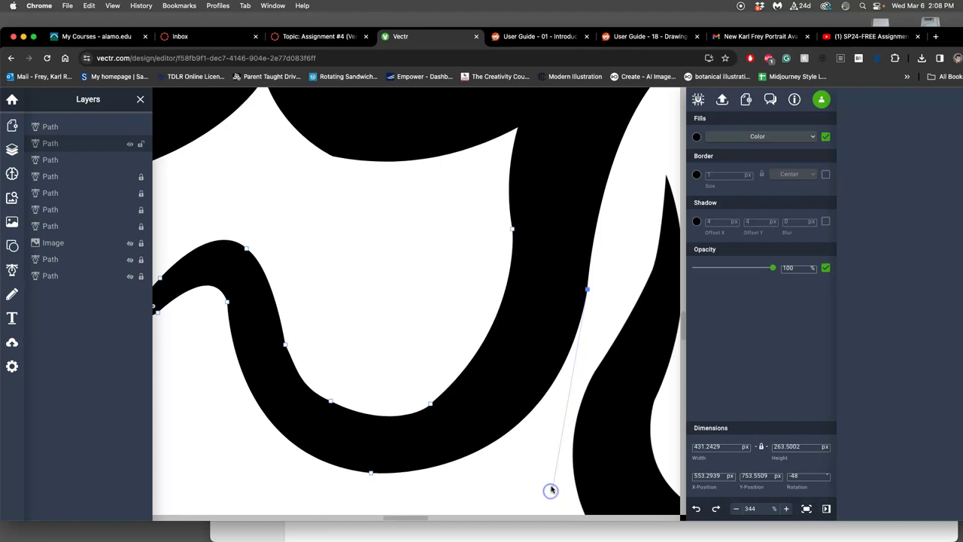
click(516, 462)
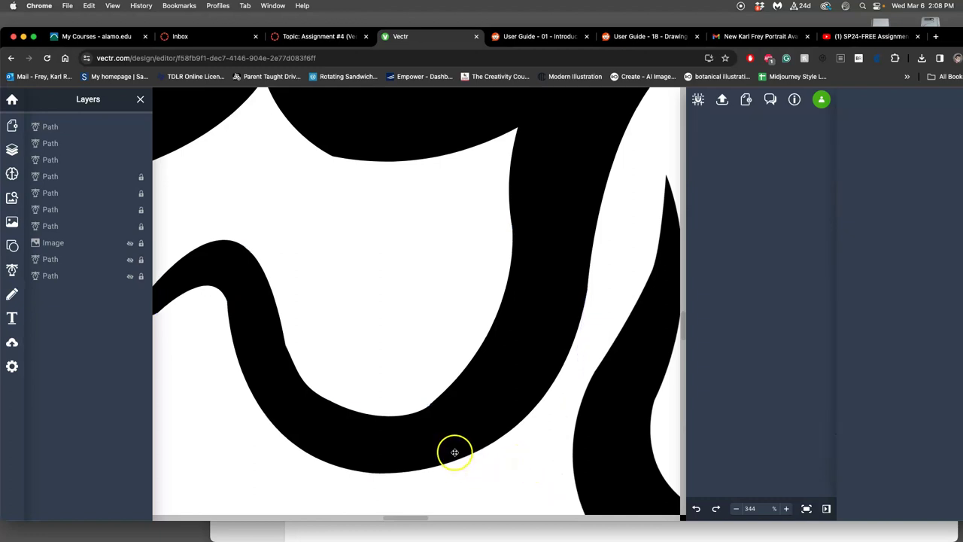
scroll(378, 380, down, 5)
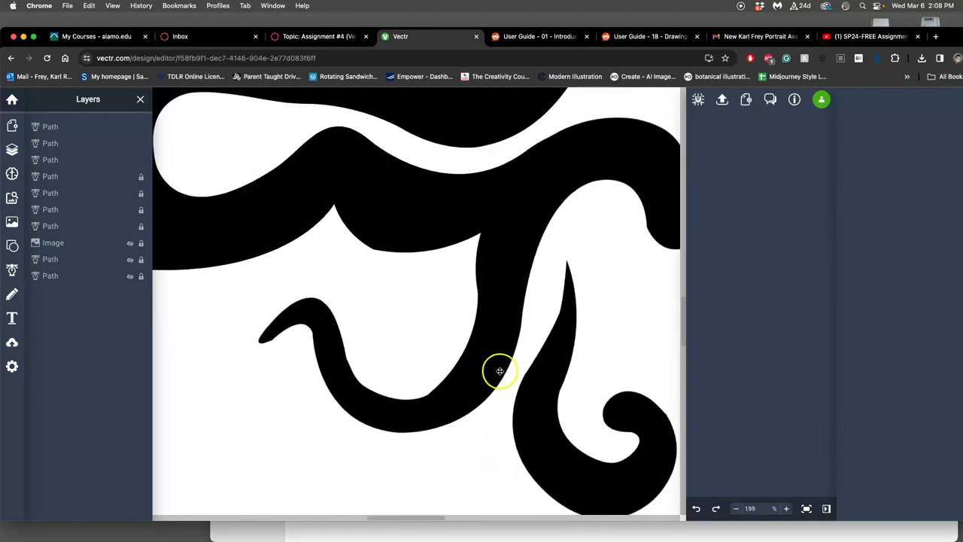
scroll(499, 370, down, 10)
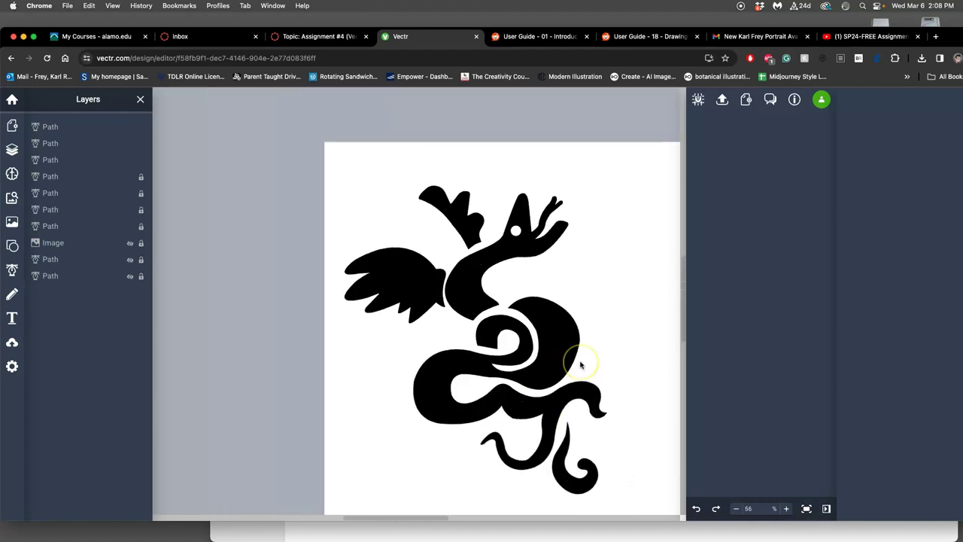
Download the artwork with SVG kept as the export format, saving Page 1.svg (14.7 KB).
scroll(571, 360, right, 5)
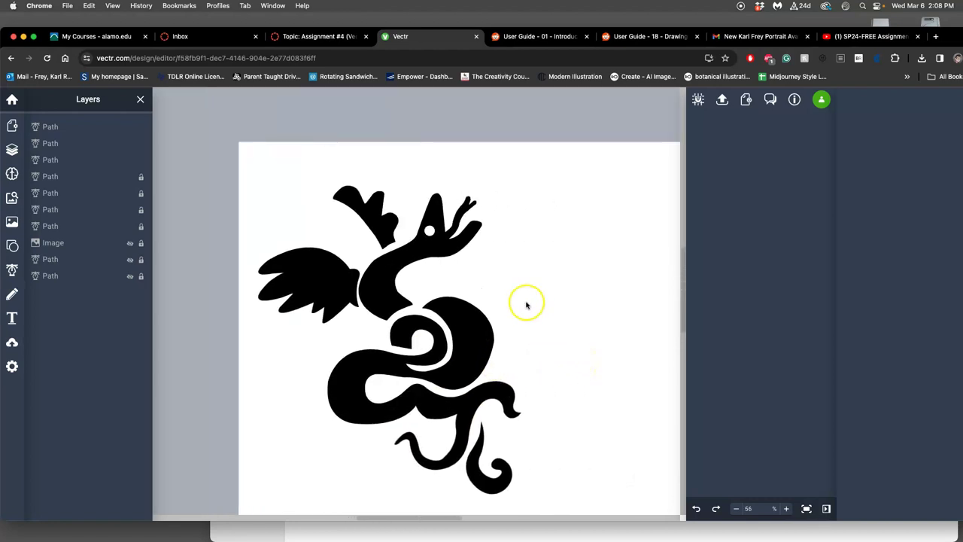
scroll(526, 305, down, 2)
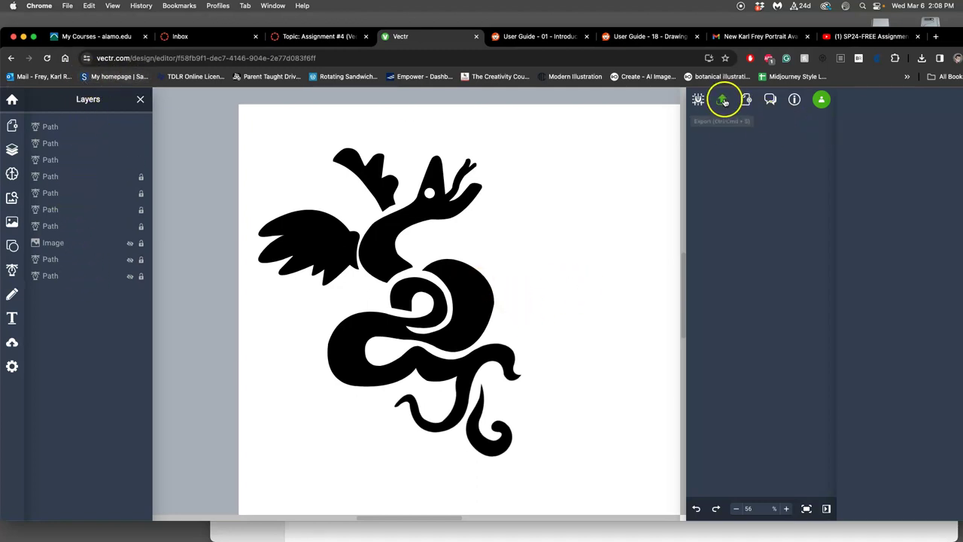
click(722, 100)
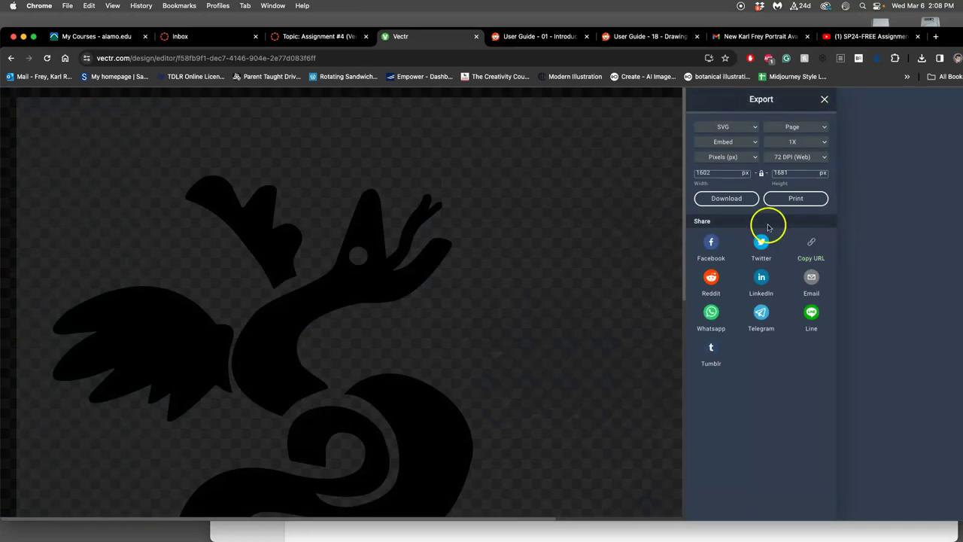
click(754, 128)
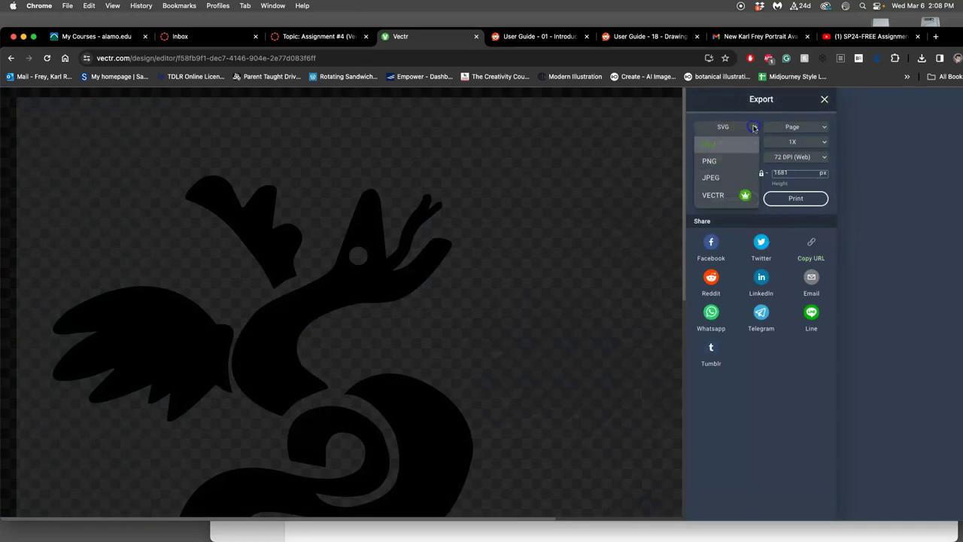
click(712, 147)
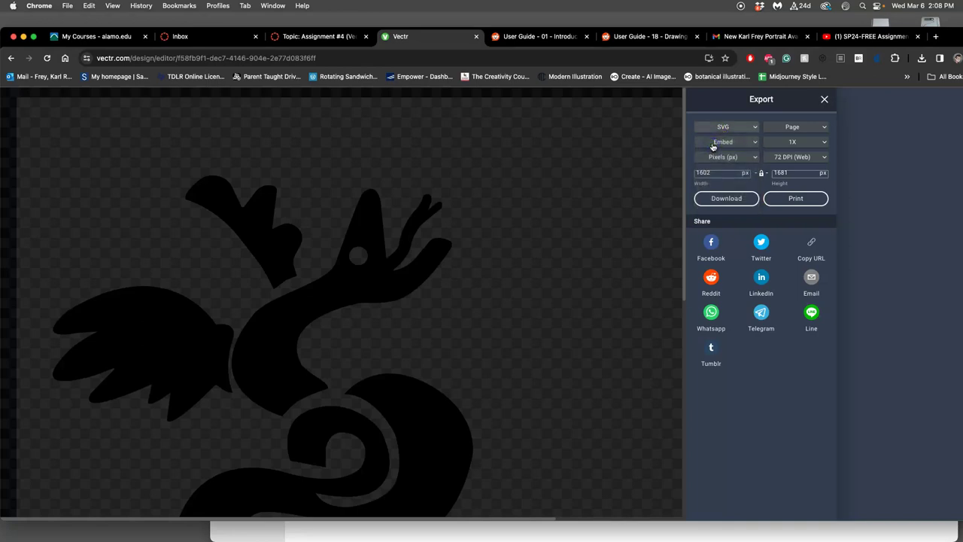
click(724, 200)
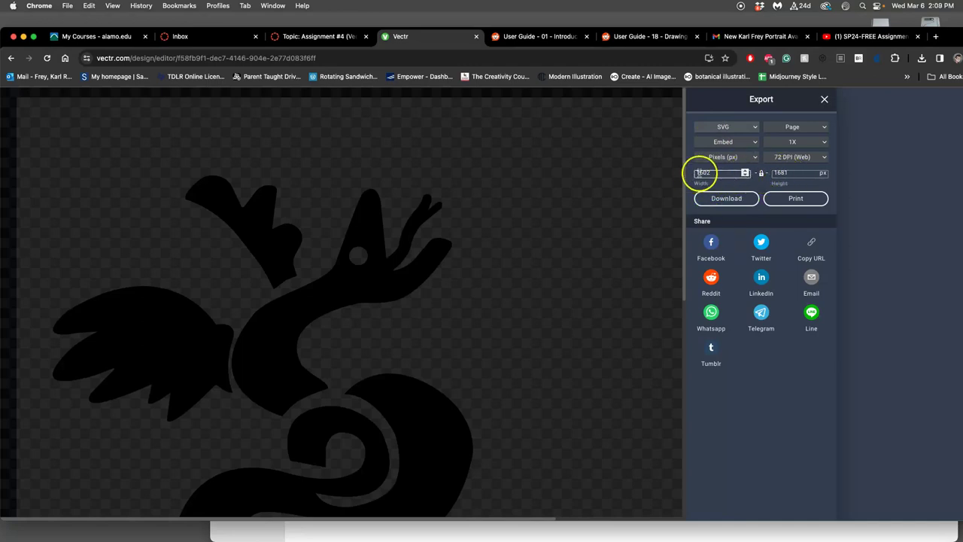
click(723, 199)
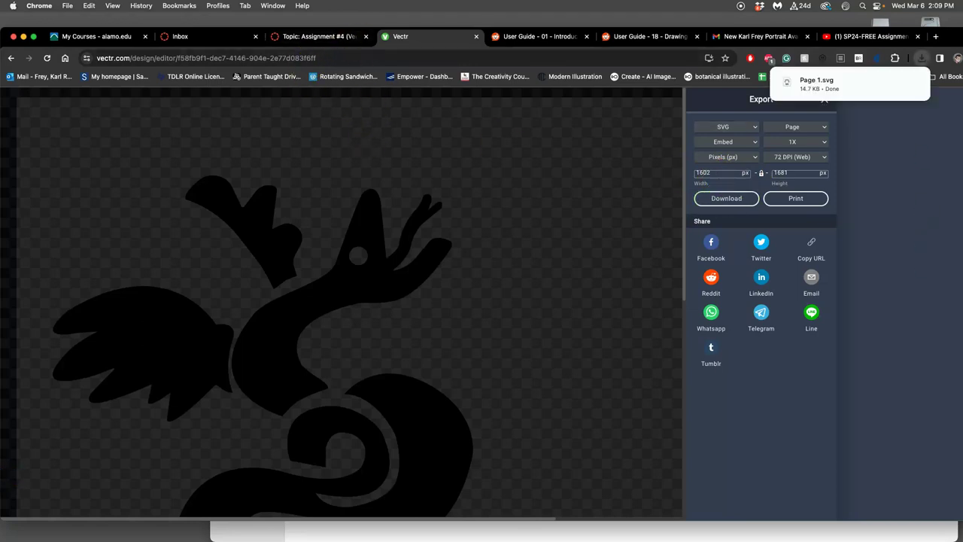
Go to photopea.com in a new browser tab.
click(934, 38)
text(p)
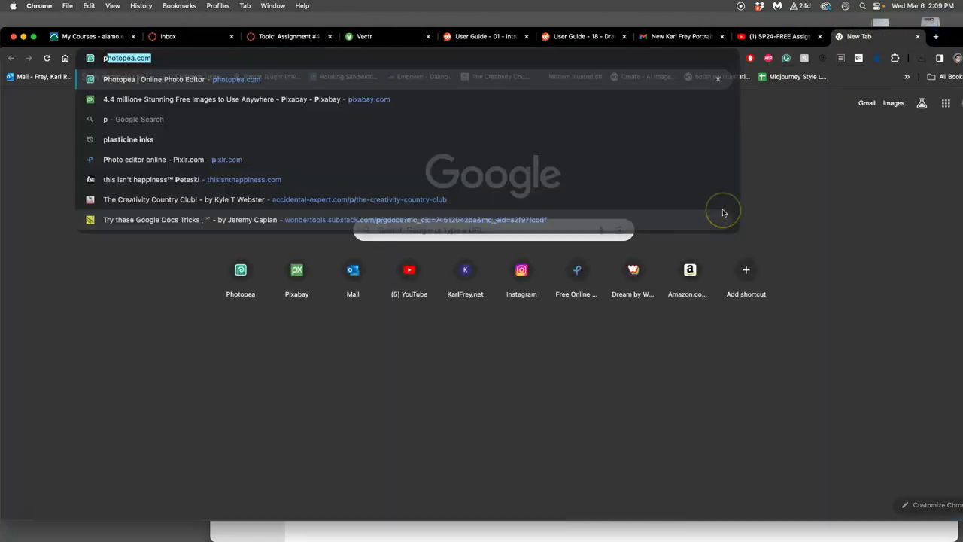
text(htoo)
key(BackSpace)
key(BackSpace)
key(BackSpace)
text(otope)
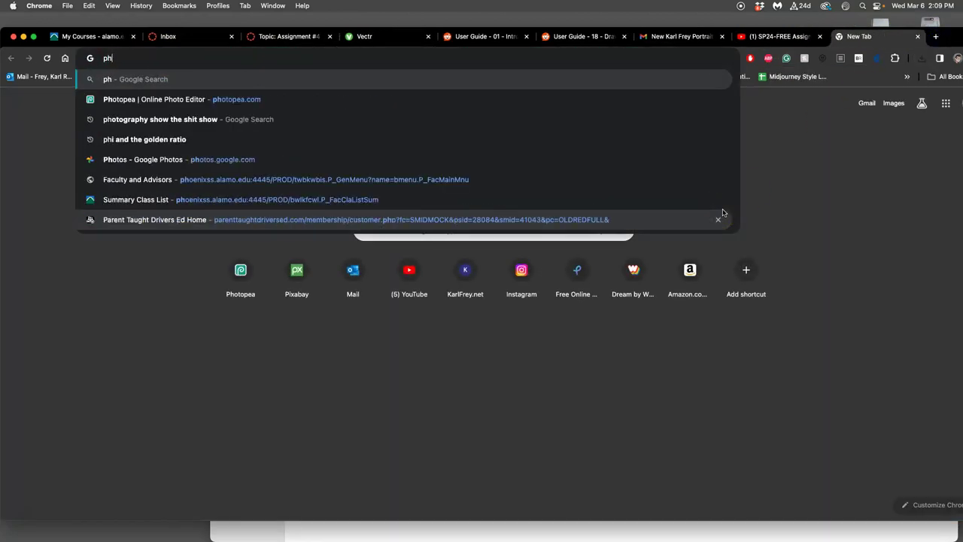
text(a.com)
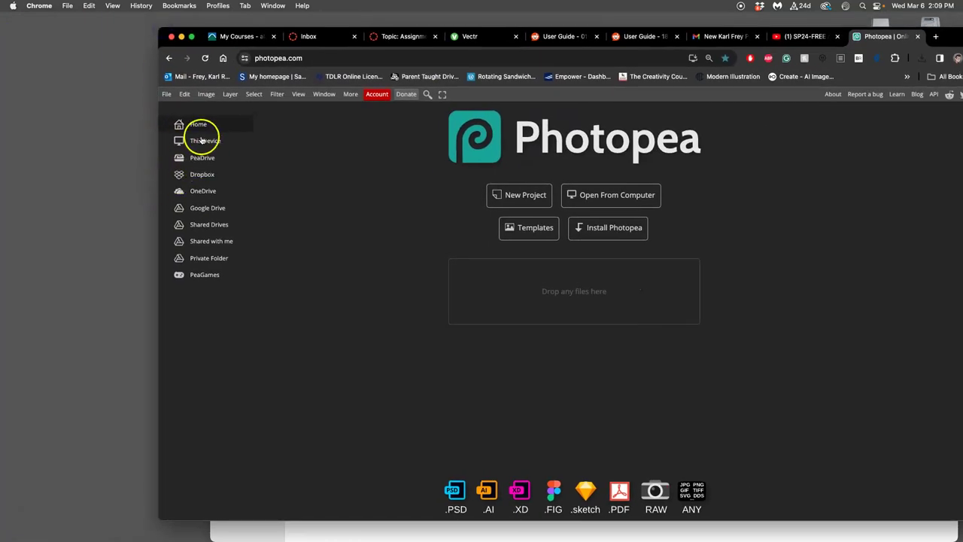
Start a new project, replacing its name and setting resolution to 350.
click(538, 197)
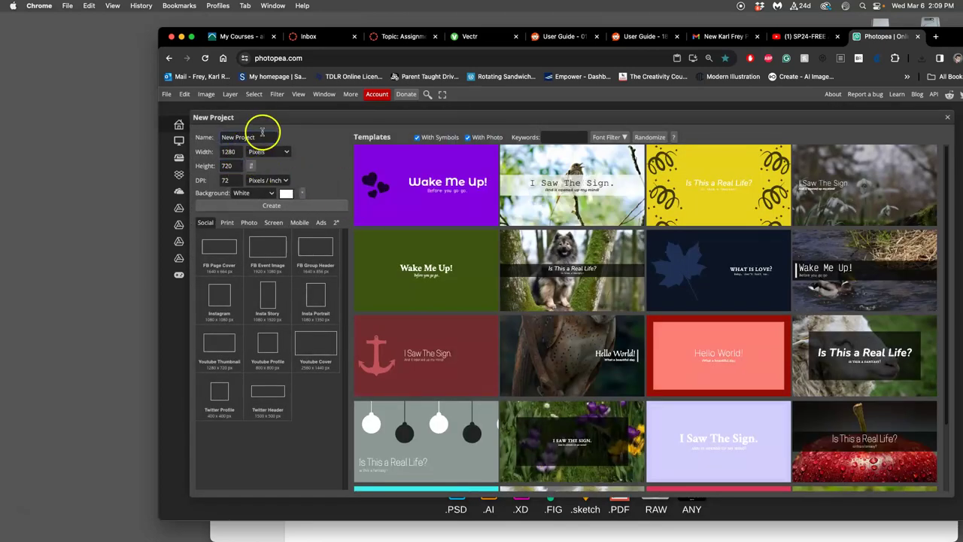
drag(262, 135, 210, 137)
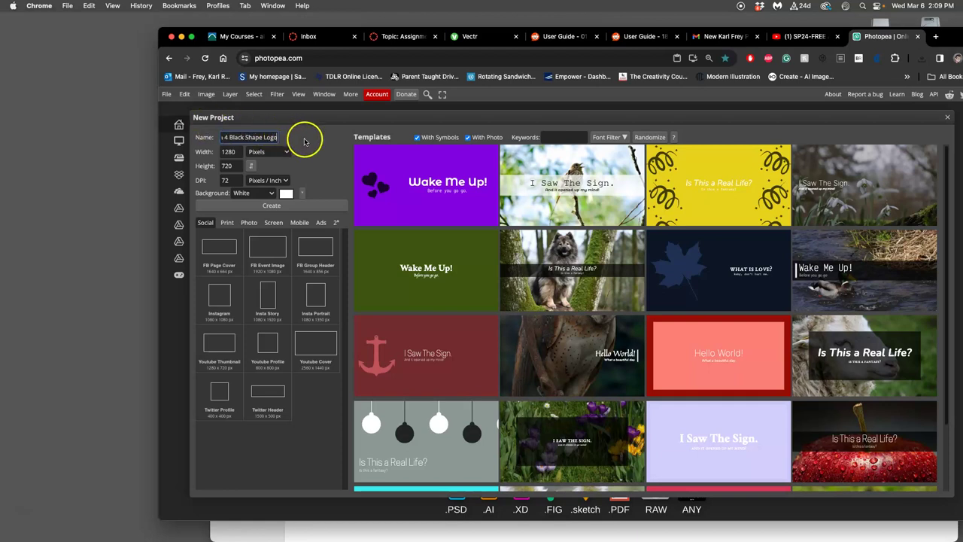
click(235, 152)
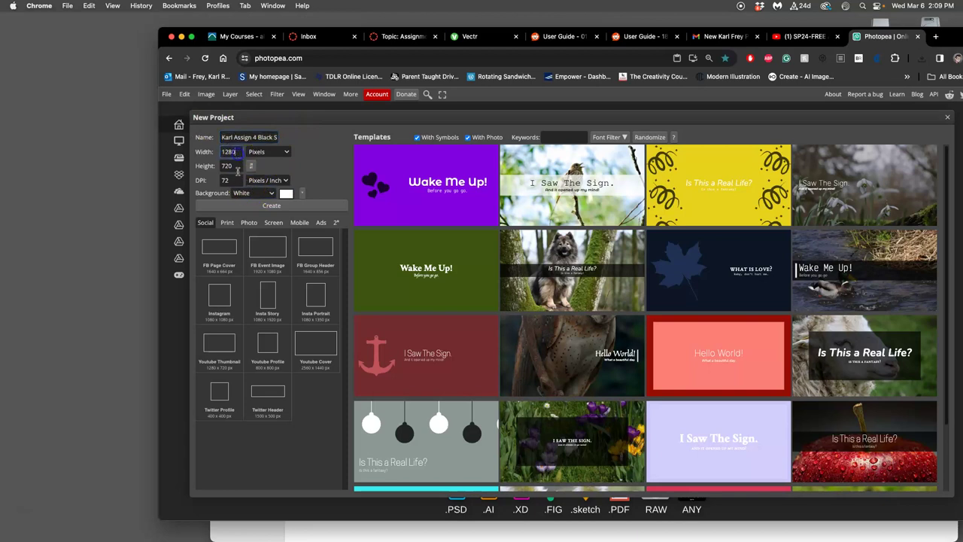
click(233, 180)
text(350)
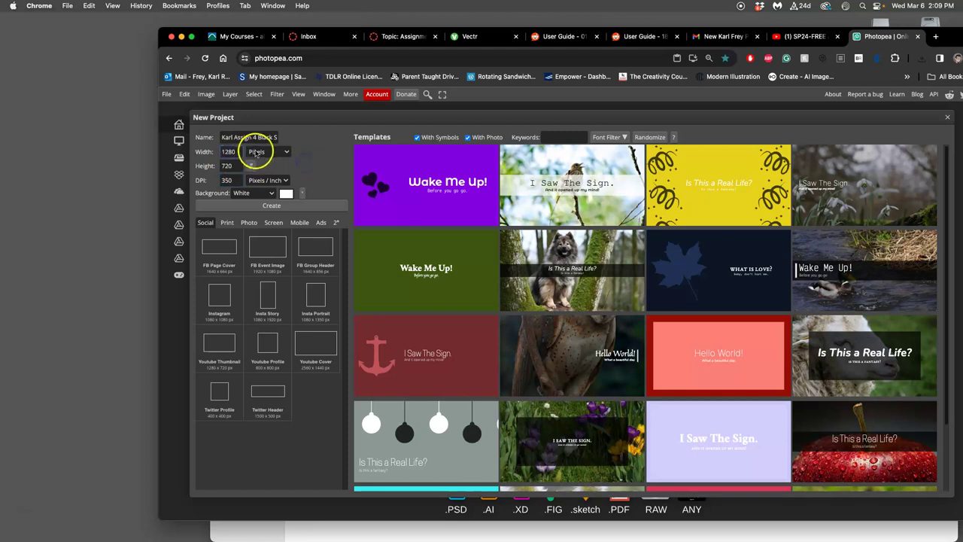
Set the size to 8 by 10 inches and create the document.
click(258, 152)
click(261, 191)
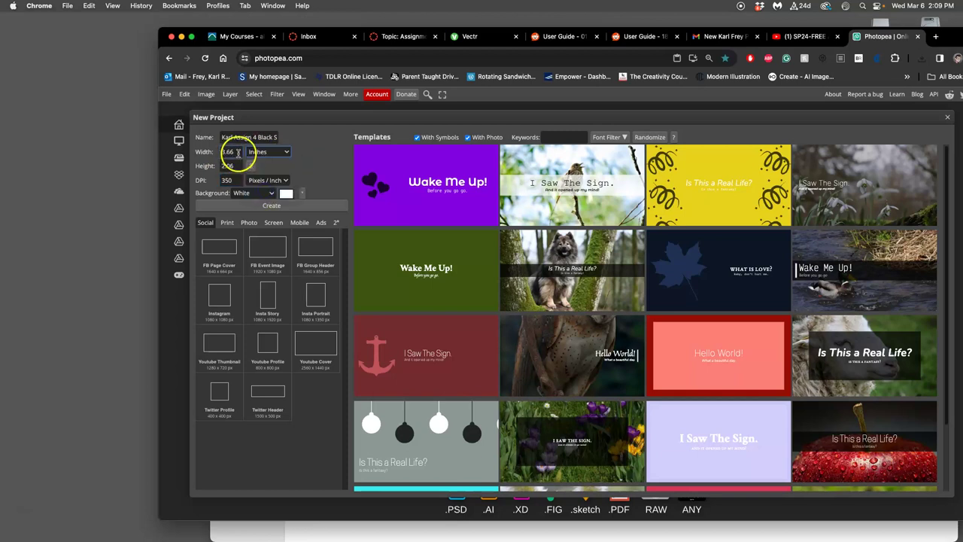
click(213, 152)
text(8)
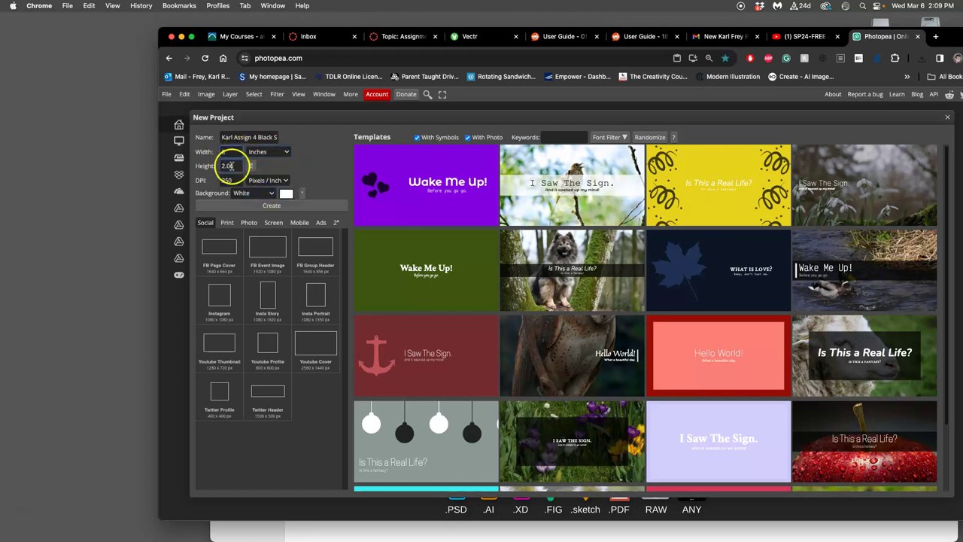
click(213, 166)
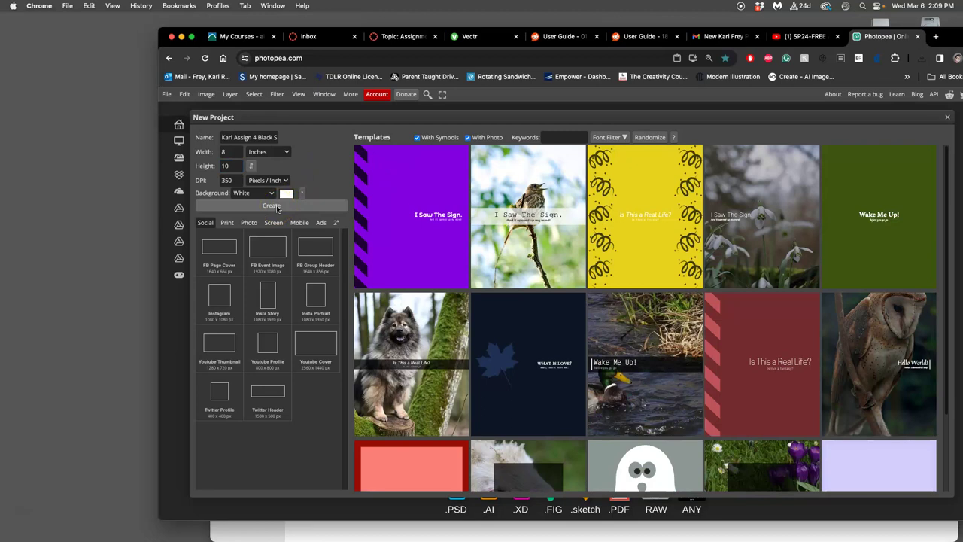
click(226, 151)
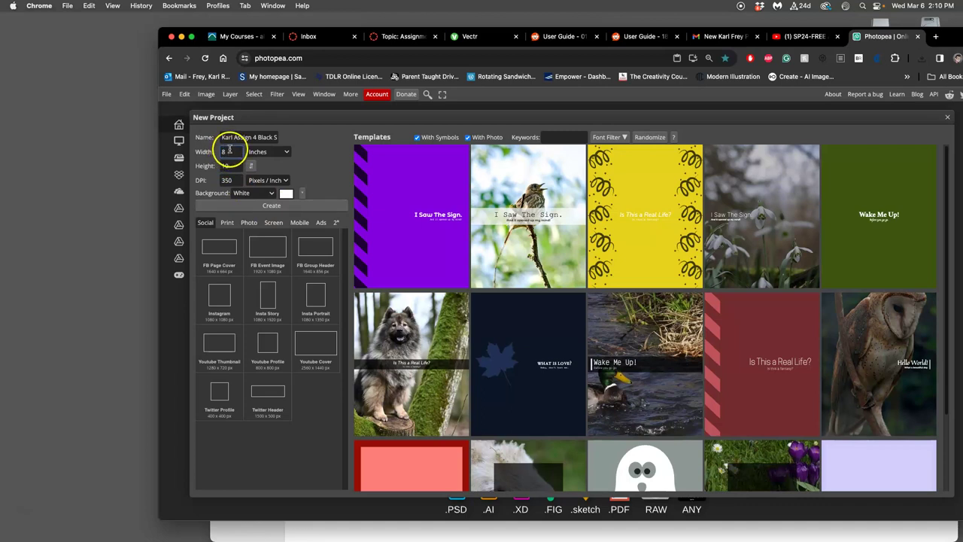
click(237, 180)
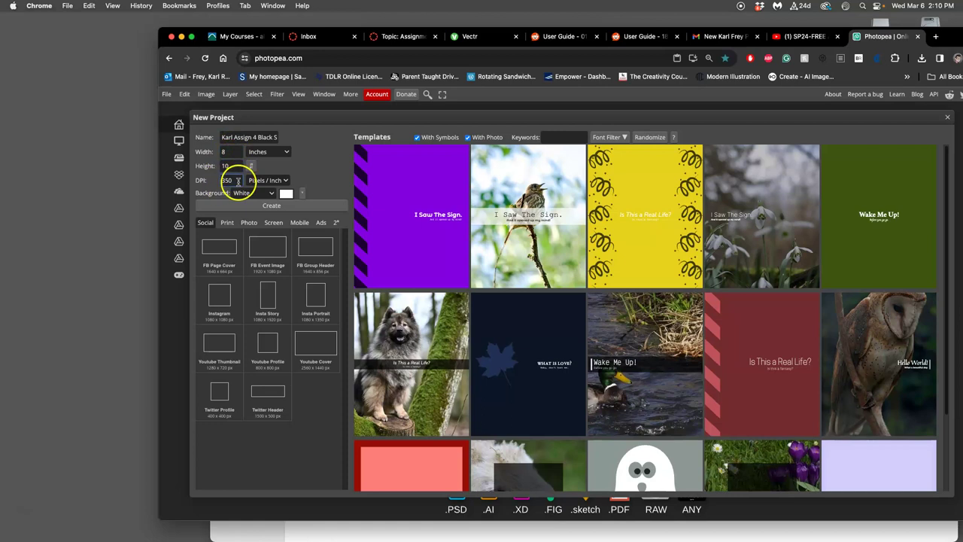
click(273, 207)
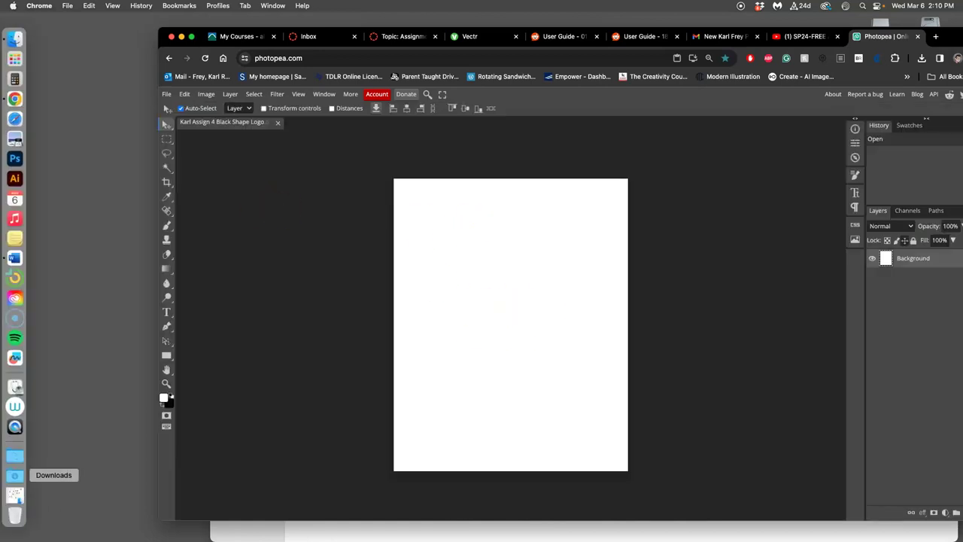
Drop Page 1.svg into the document and scale it up to about 249% to fill the page.
click(14, 474)
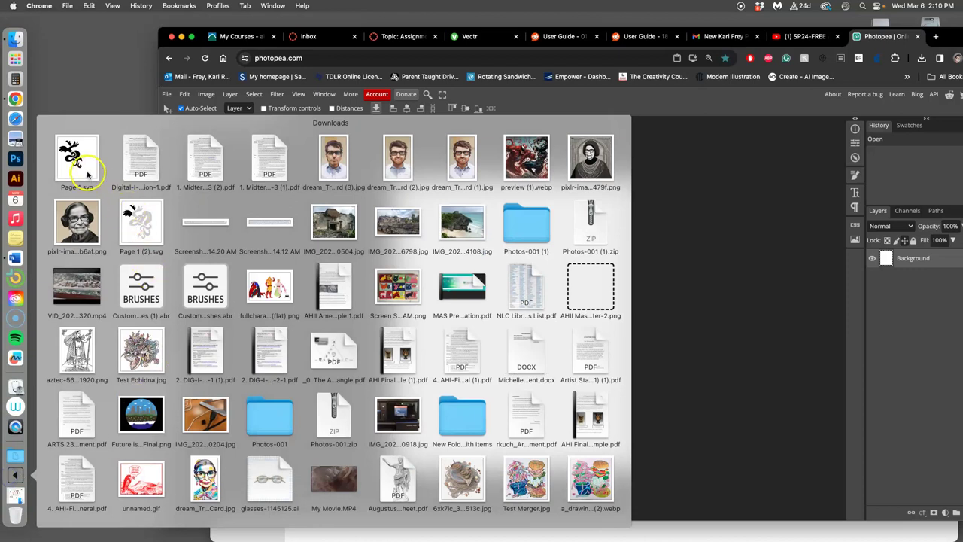
drag(88, 175, 541, 303)
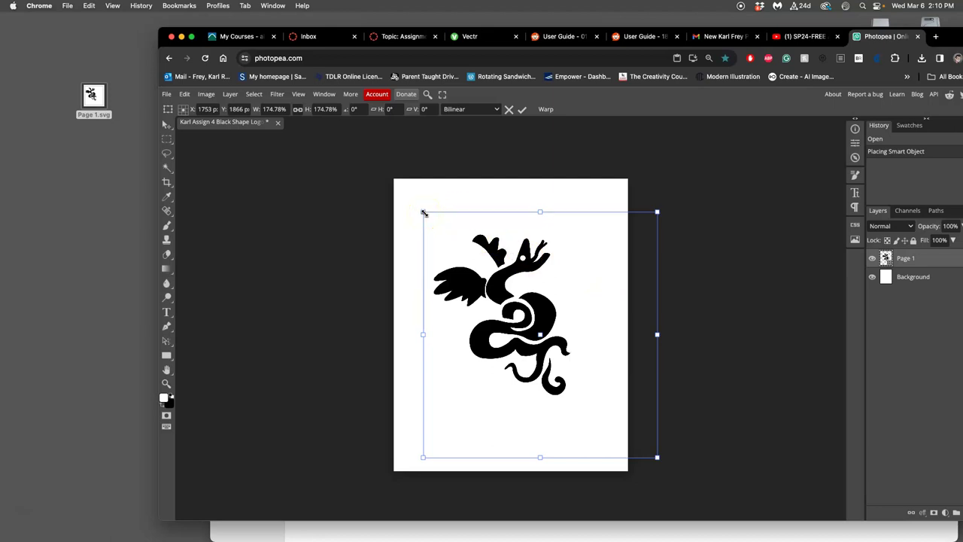
drag(423, 213, 373, 157)
drag(512, 243, 520, 256)
drag(519, 255, 517, 257)
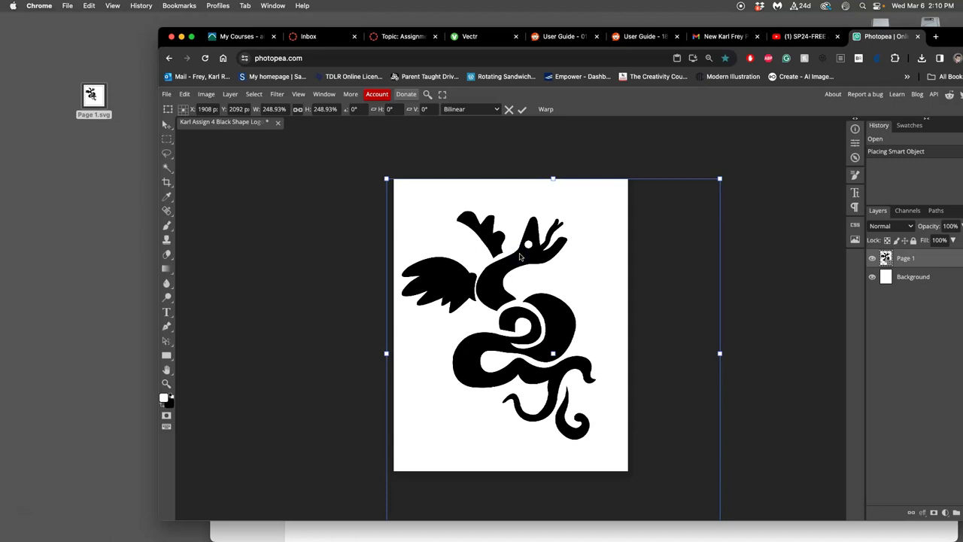
key(Return)
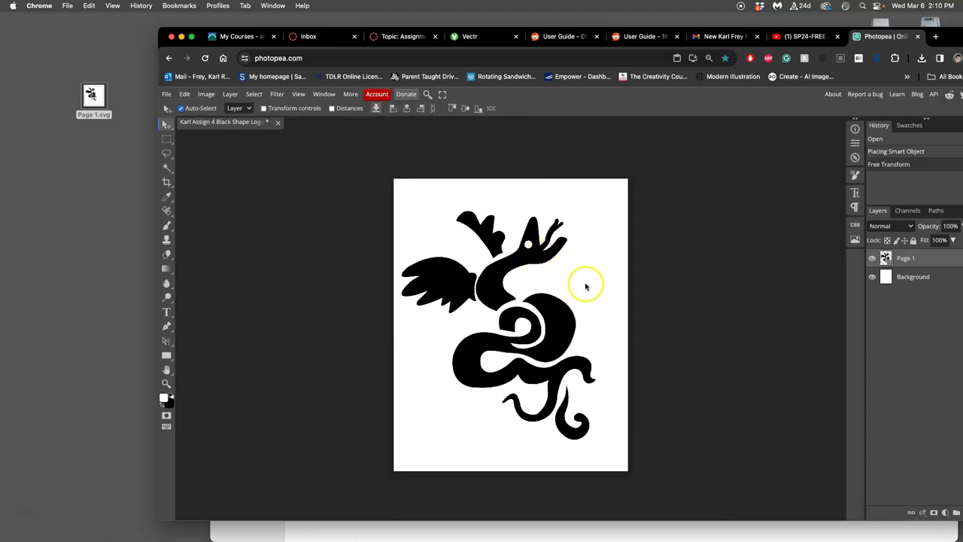
Try erasing part of the placed serpent, dismissing the rasterize prompt.
click(166, 253)
click(539, 269)
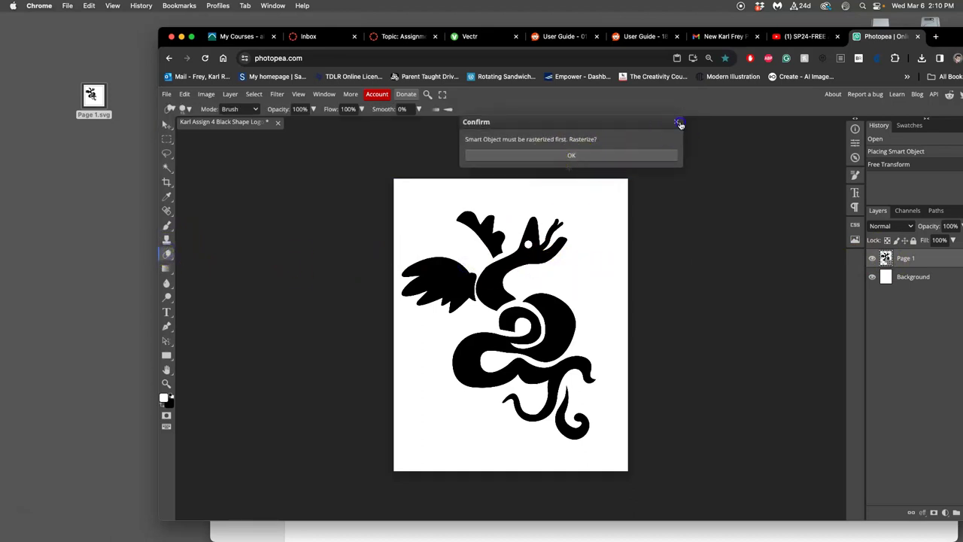
click(679, 123)
Tag the Page 1 layer green and decline rasterizing it.
right_click(872, 256)
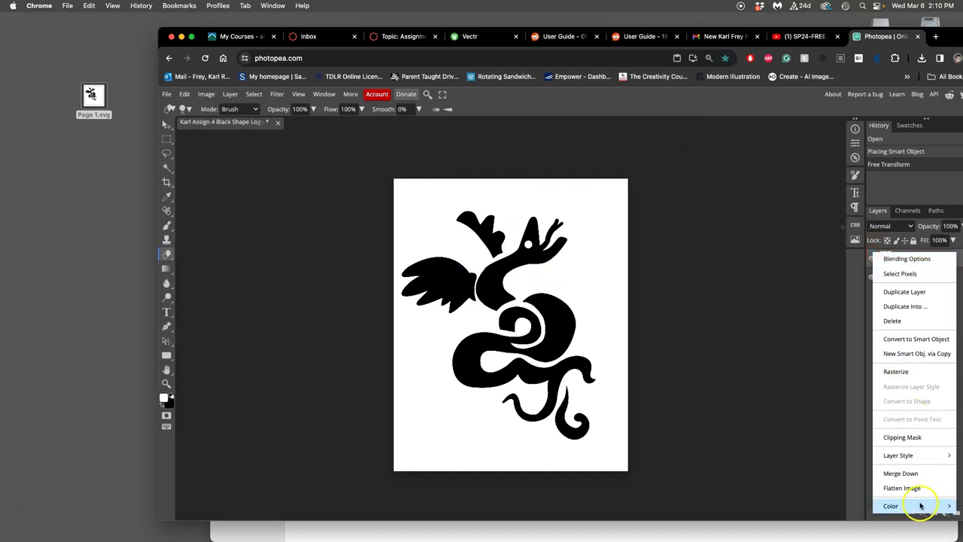
mouse_move(919, 505)
click(909, 455)
click(752, 396)
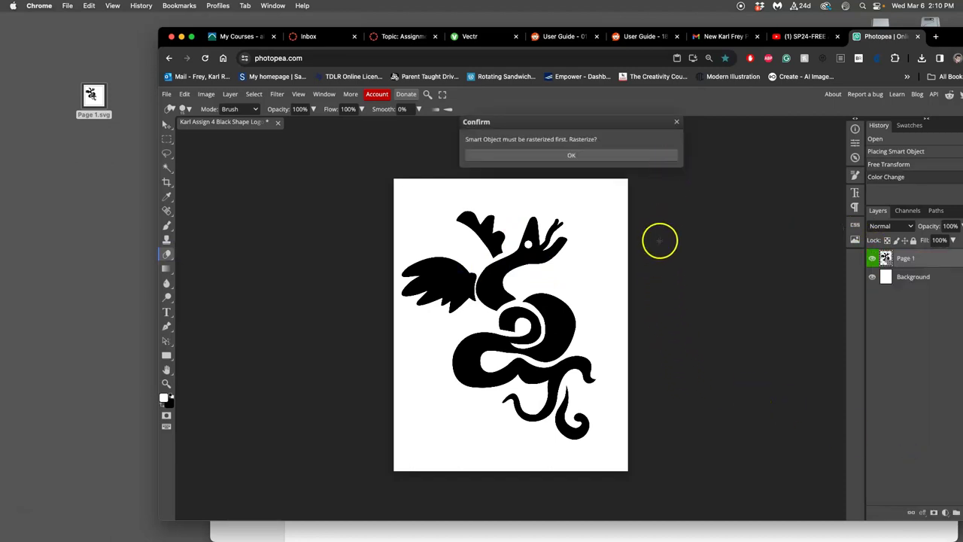
click(676, 121)
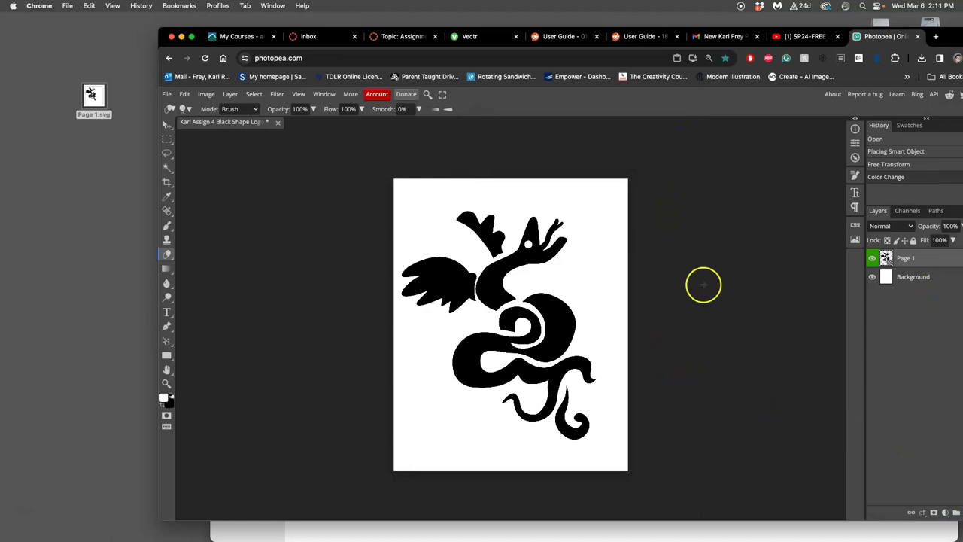
Try erasing along the coil edge, then zoom and pan to inspect the serpent's edges.
scroll(701, 283, up, 10)
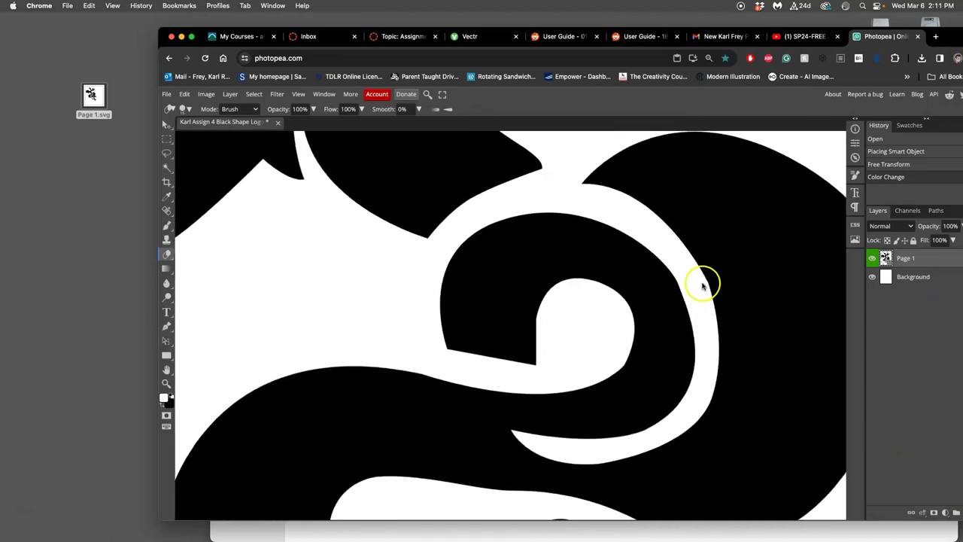
drag(607, 340, 648, 355)
scroll(648, 355, down, 5)
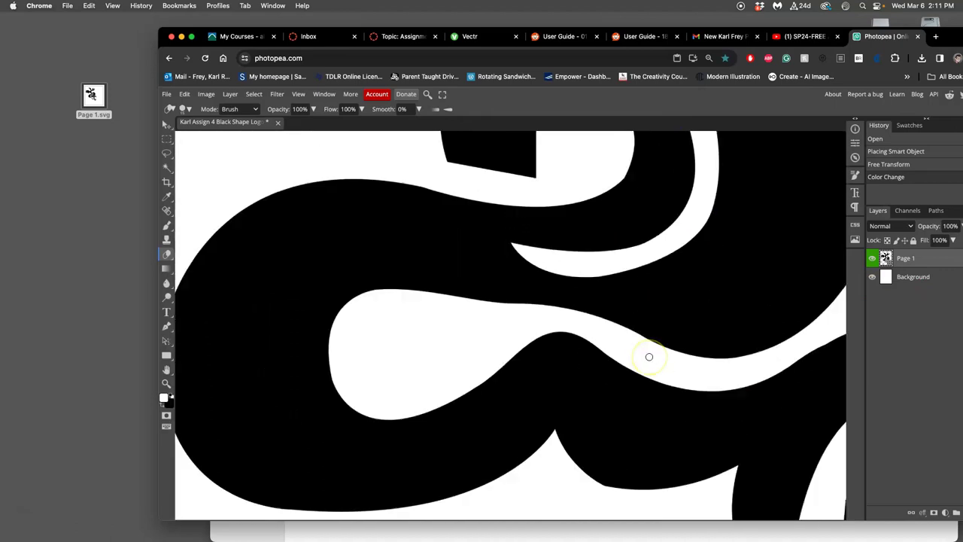
scroll(570, 351, up, 10)
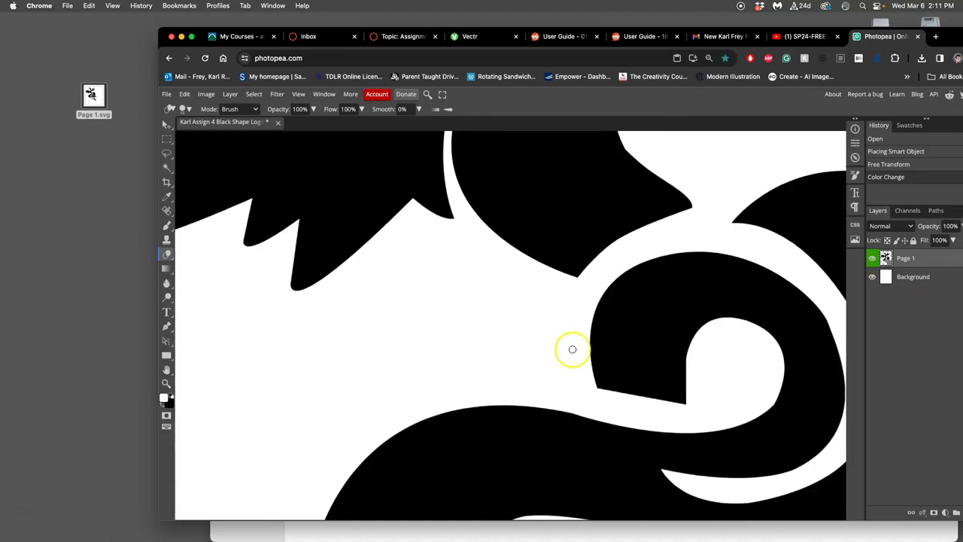
scroll(571, 350, up, 5)
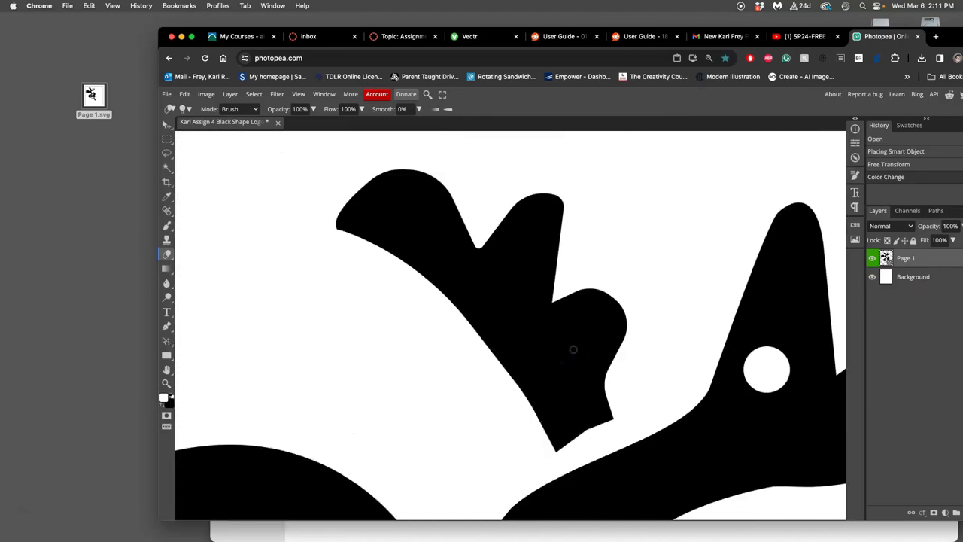
scroll(602, 348, right, 5)
scroll(598, 349, left, 5)
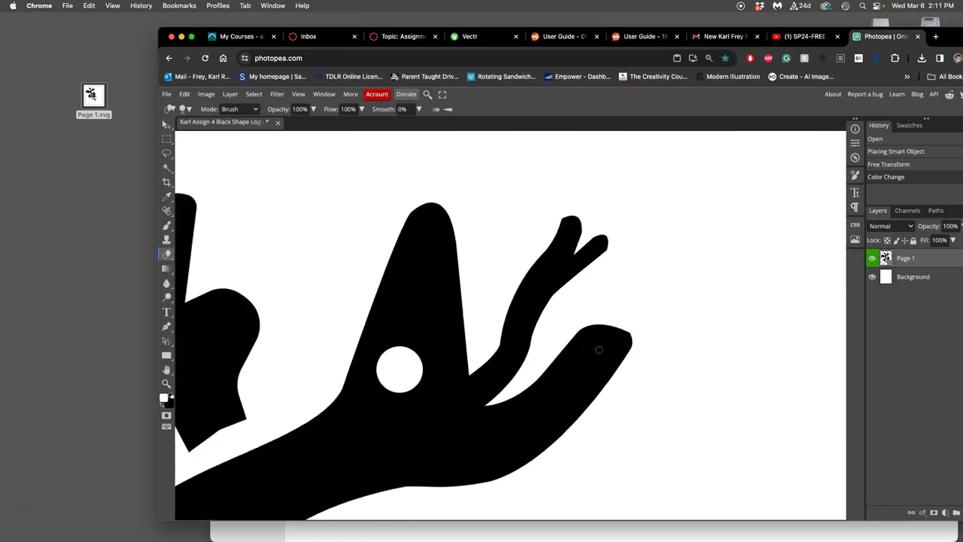
scroll(598, 349, right, 3)
scroll(599, 349, down, 10)
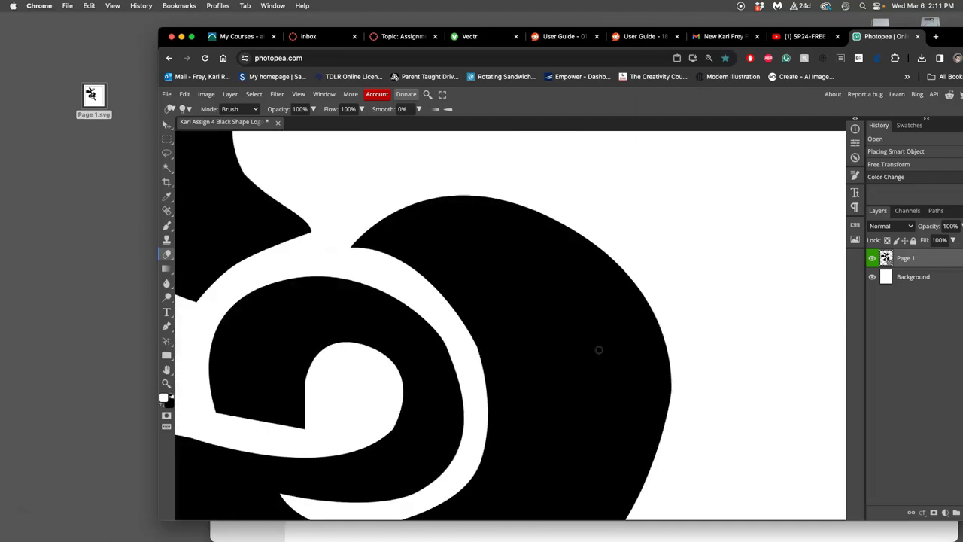
scroll(599, 349, down, 10)
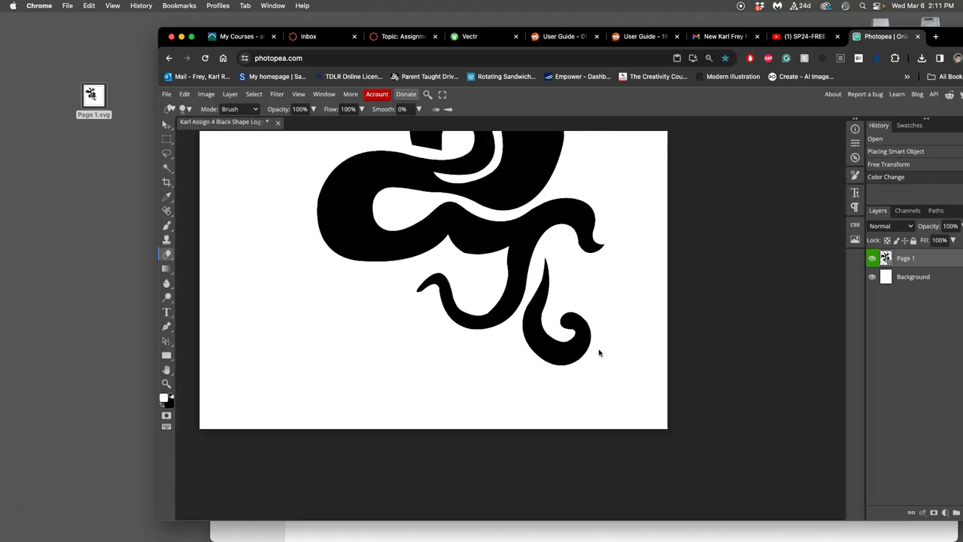
scroll(609, 349, up, 4)
scroll(623, 348, down, 2)
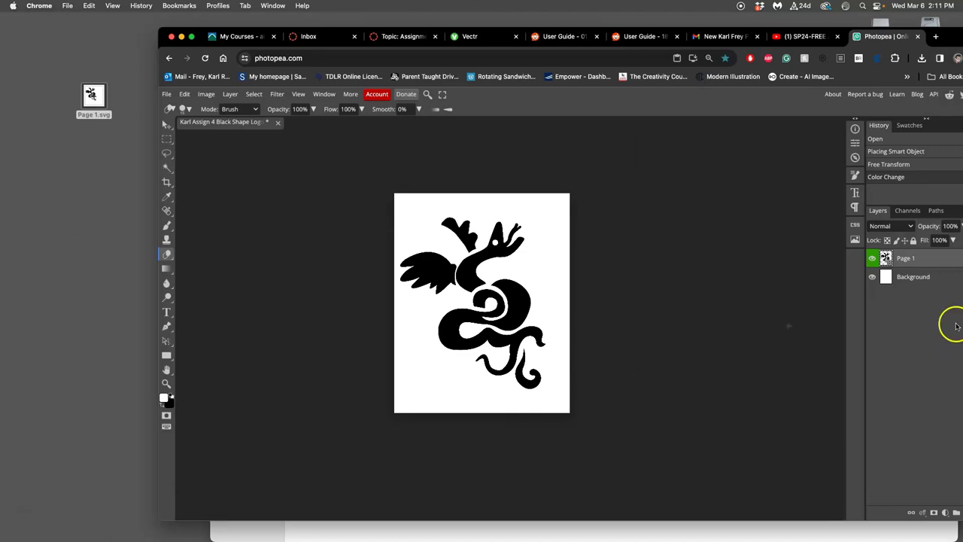
Hide the Background layer and export the logo as a transparent 2800×3500 px PNG.
click(871, 278)
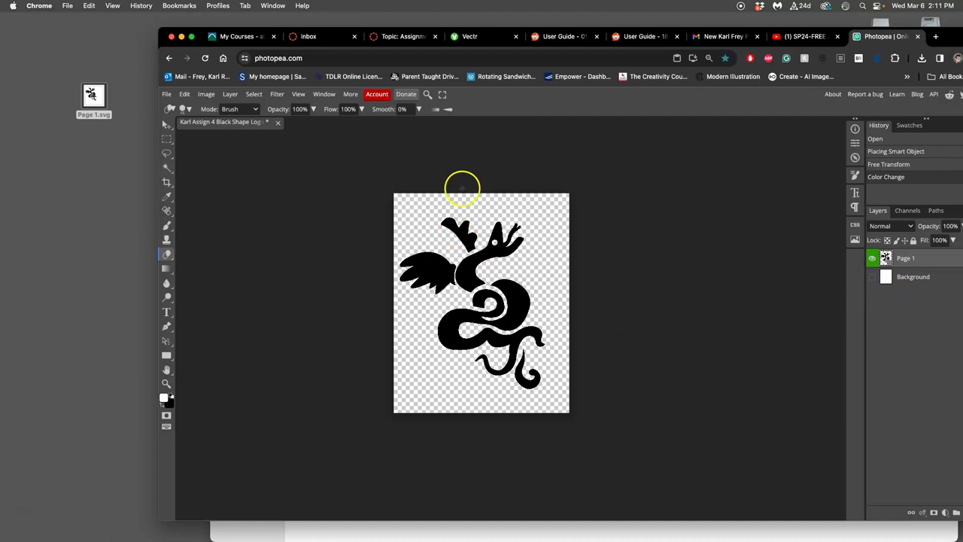
click(166, 94)
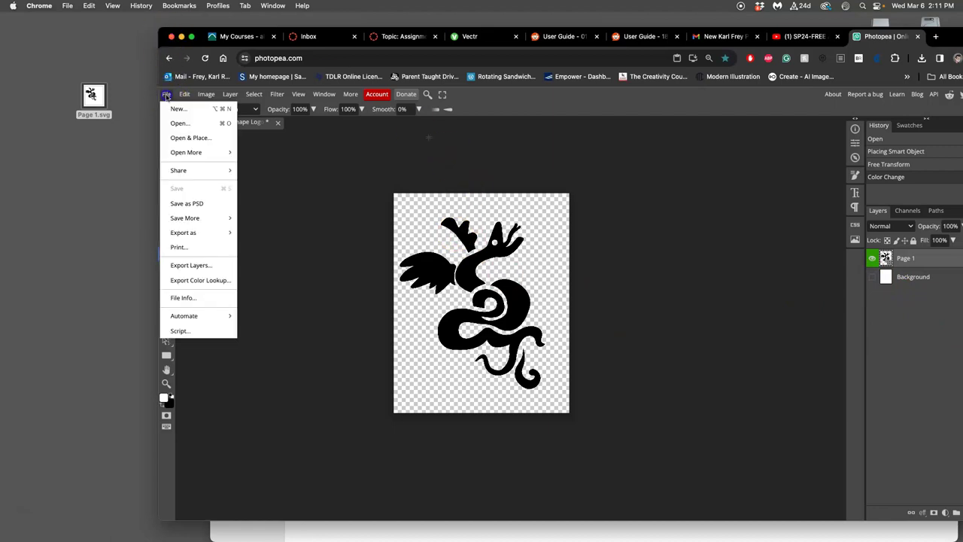
mouse_move(199, 235)
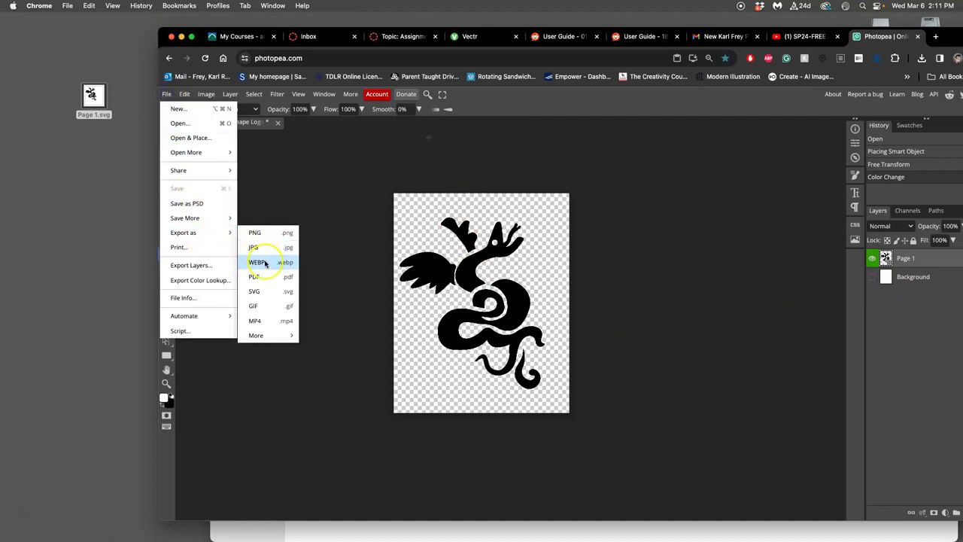
click(256, 232)
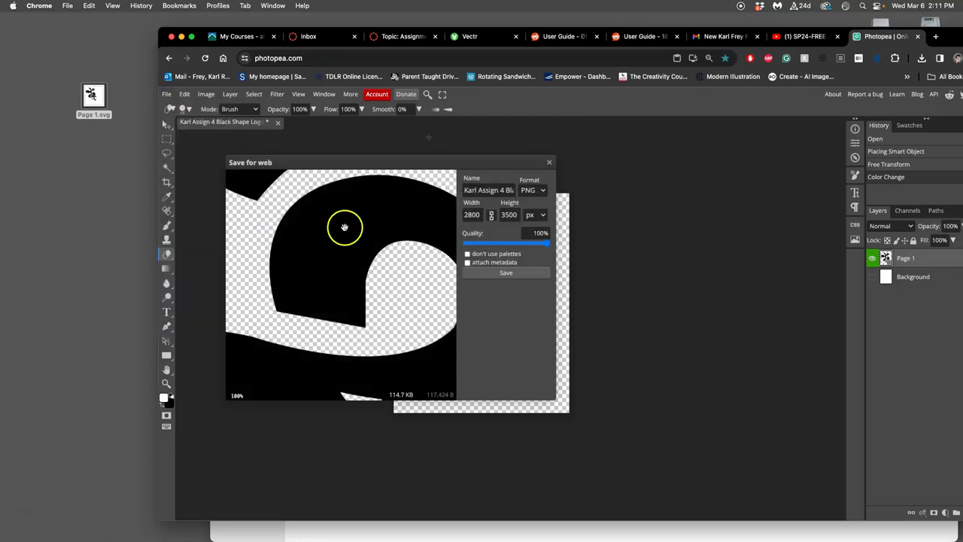
click(516, 273)
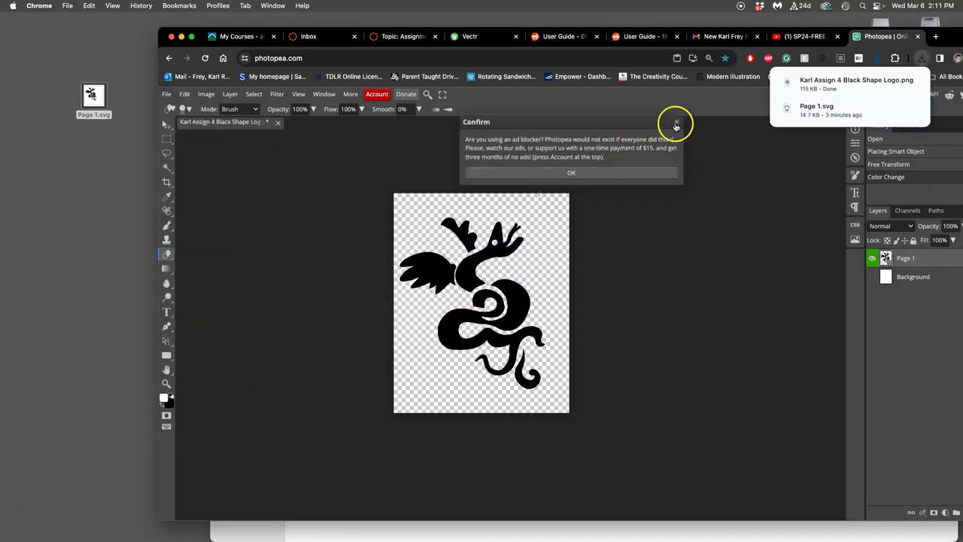
click(676, 121)
Move the exported PNG from Downloads to the desktop and tag it orange.
click(15, 472)
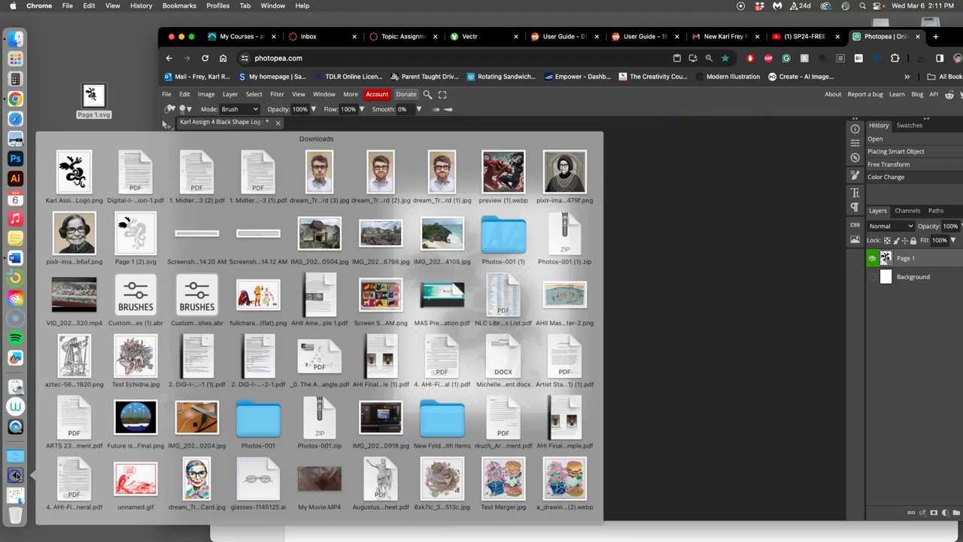
drag(76, 156, 98, 169)
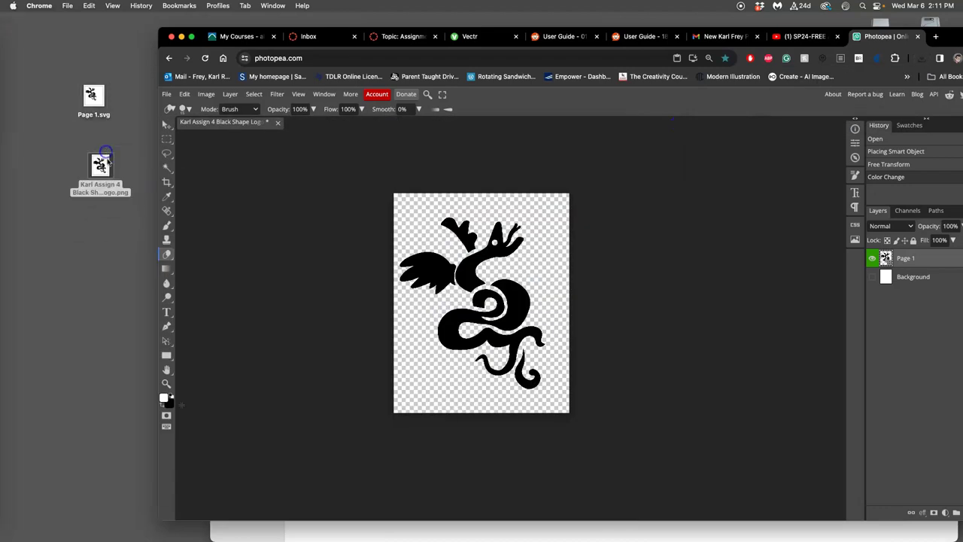
right_click(100, 170)
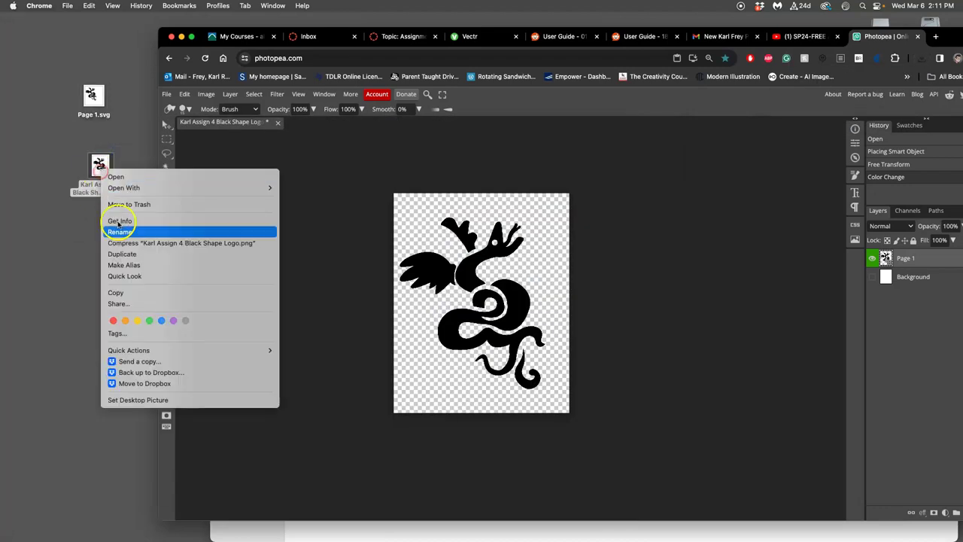
click(121, 318)
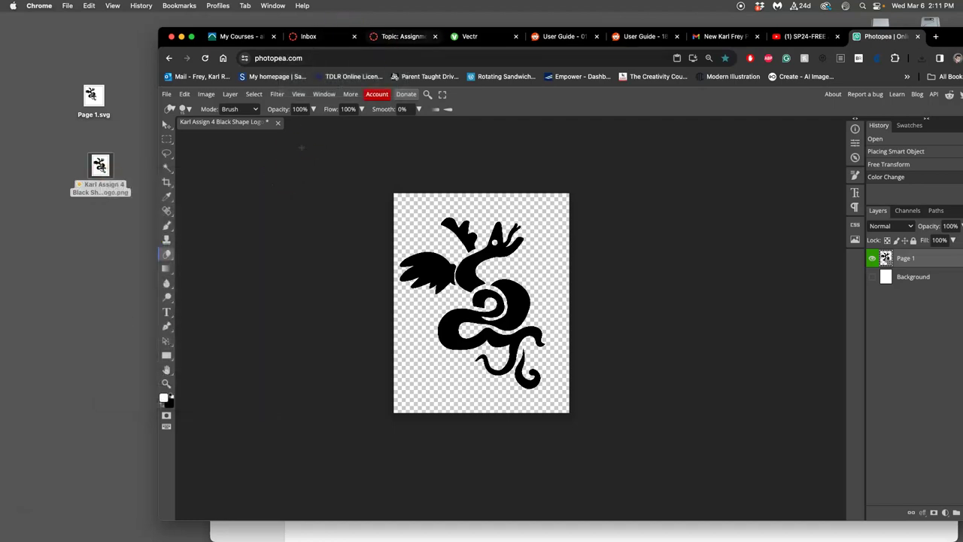
Go to the Canvas assignment discussion page and locate the instructor's example post.
click(342, 36)
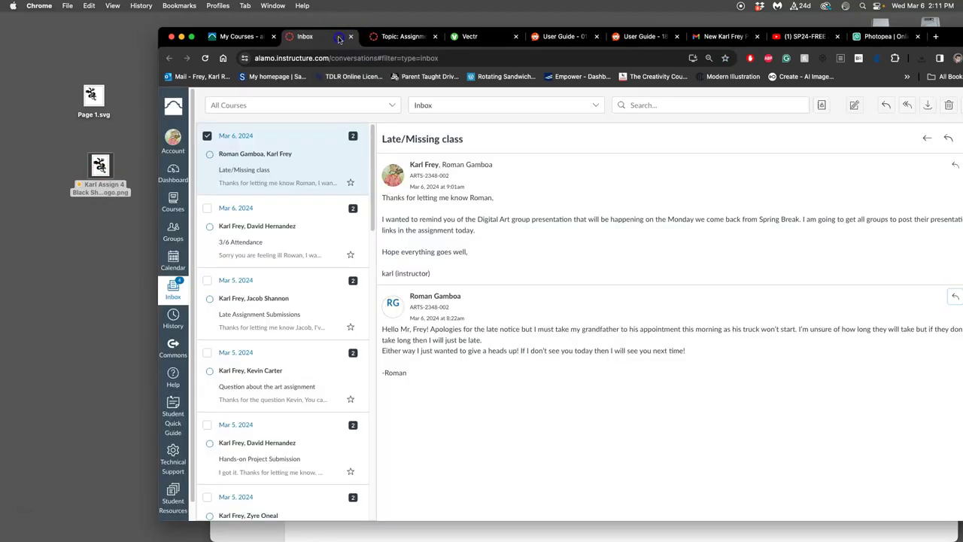
drag(279, 33, 270, 46)
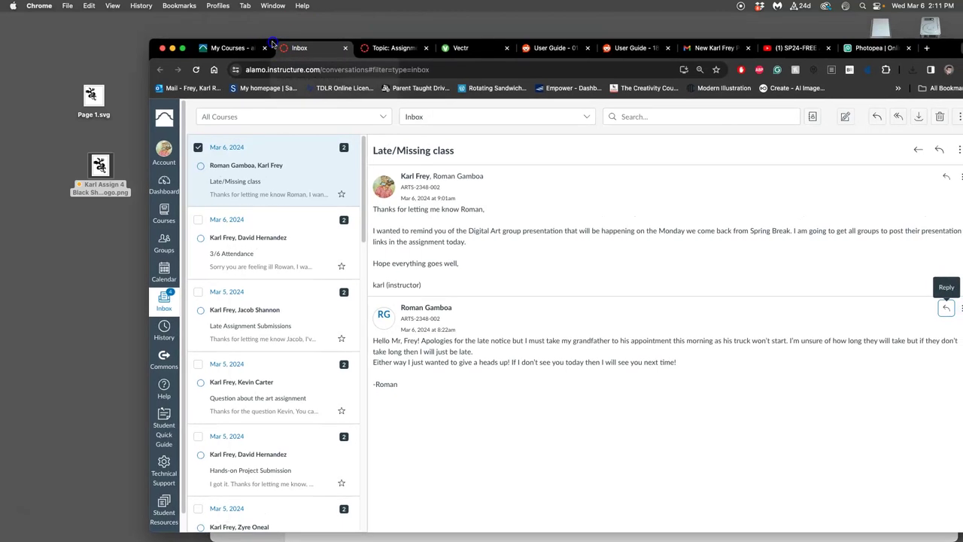
click(391, 50)
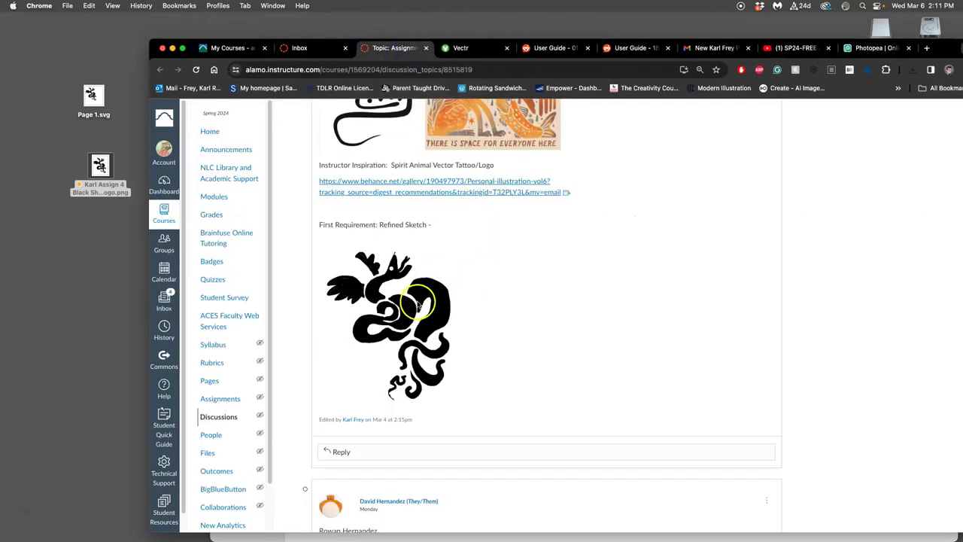
scroll(717, 142, up, 6)
scroll(738, 224, down, 2)
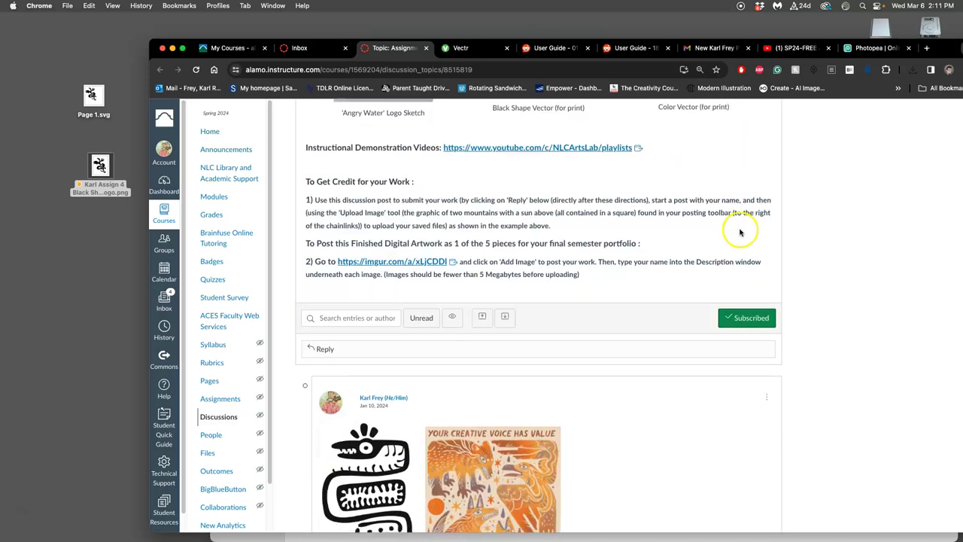
scroll(738, 235, up, 3)
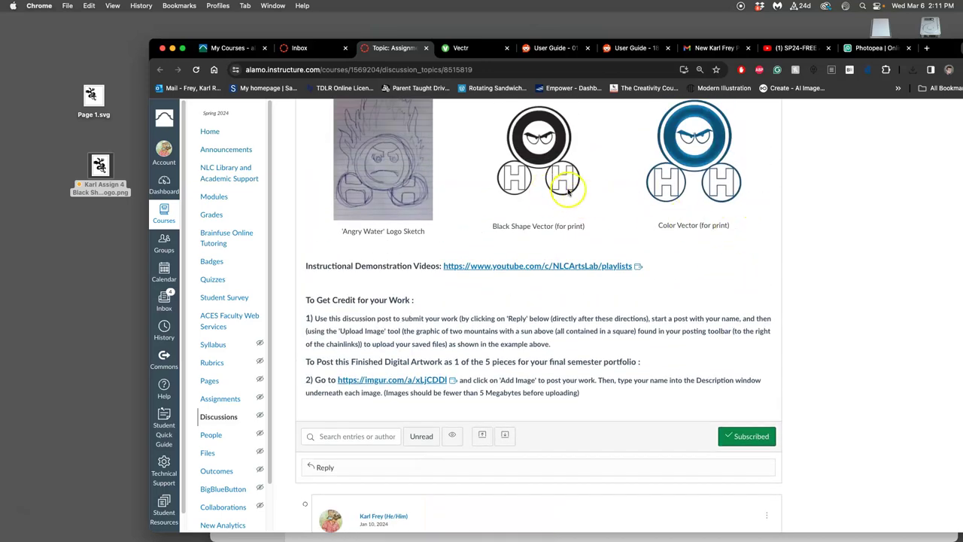
scroll(751, 361, down, 6)
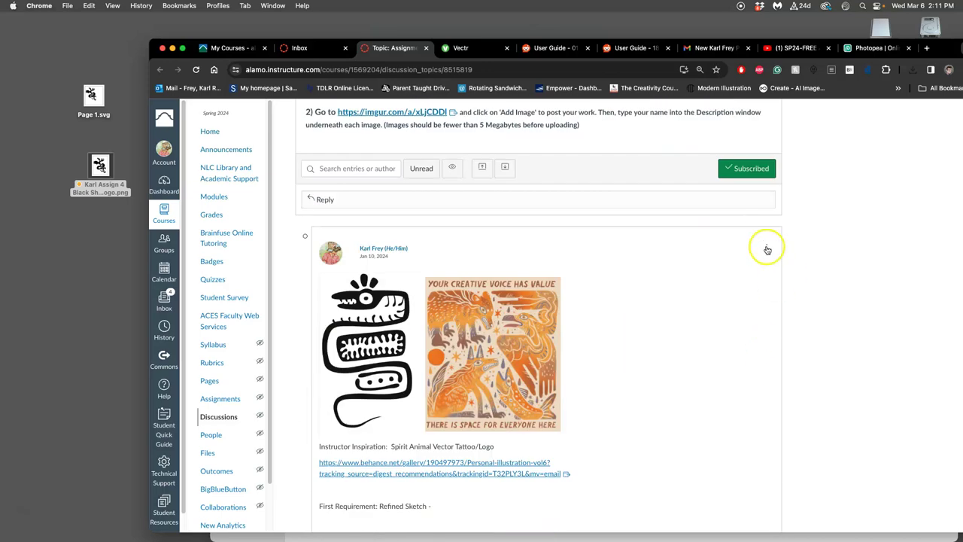
Edit the example post and place the cursor beside the black dragon image.
click(765, 247)
click(742, 288)
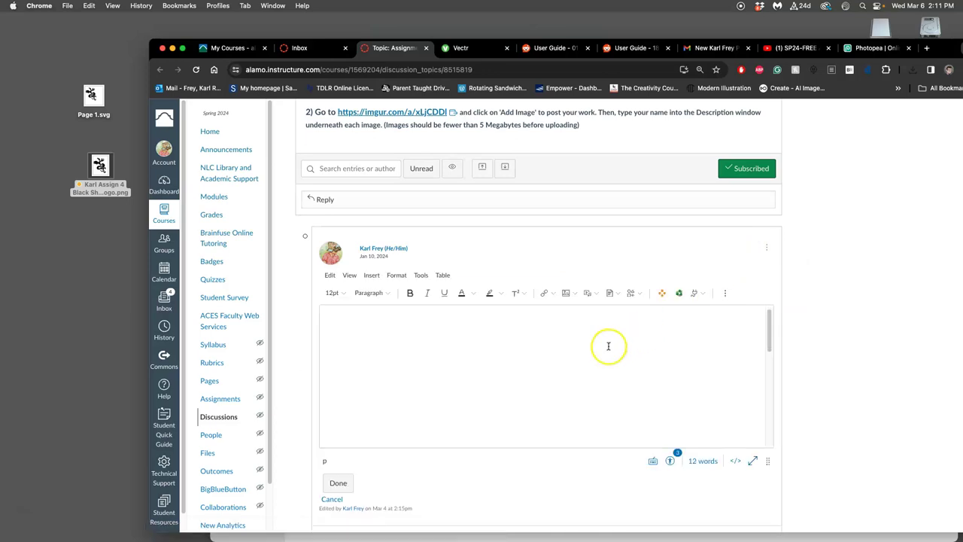
scroll(608, 345, down, 10)
click(532, 375)
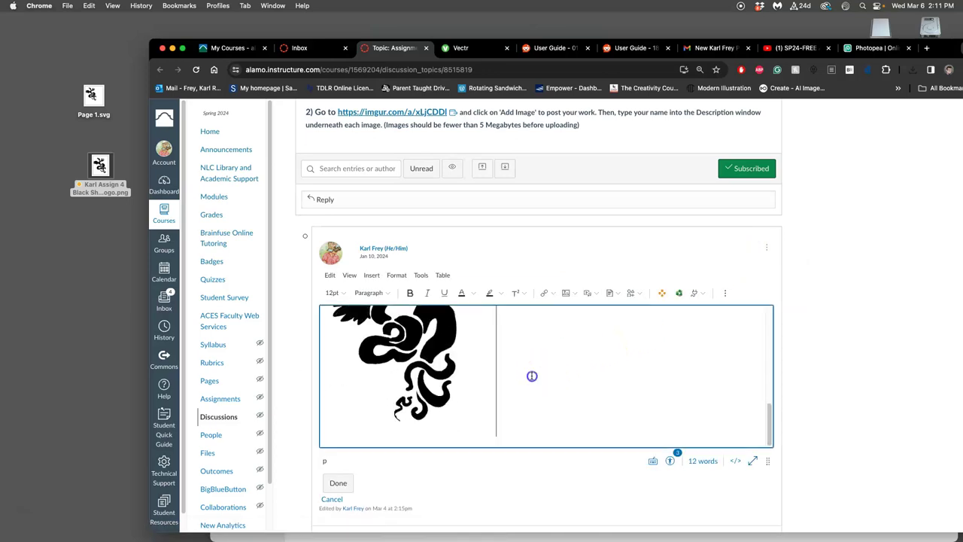